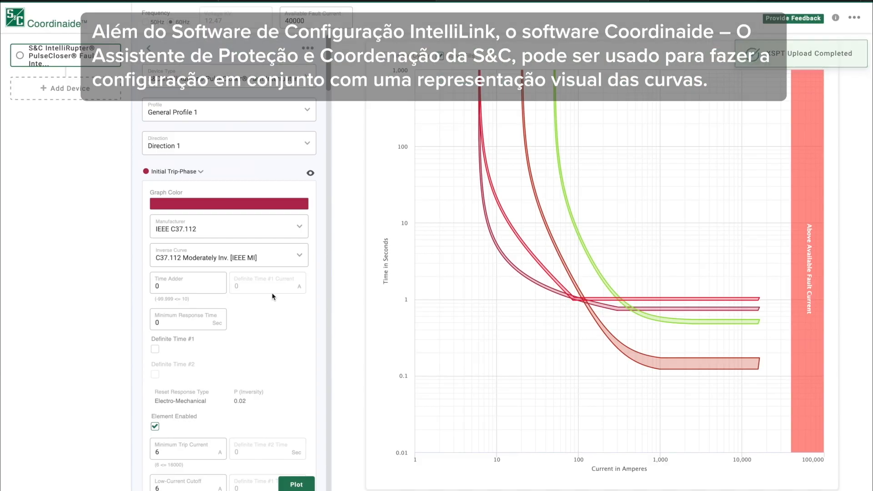
Review the General Profile 1 curve settings in Direction 1, from Initial Trip through the Test and Sequence Coordination elements.
{"action": "scroll", "coordinate": [271, 297], "scroll_direction": "down", "scroll_amount": 3}
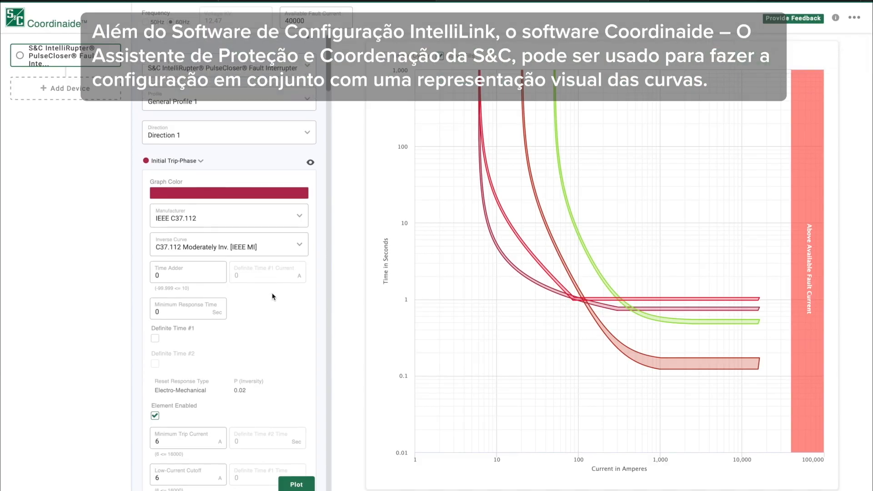
{"action": "scroll", "coordinate": [271, 296], "scroll_direction": "down", "scroll_amount": 10}
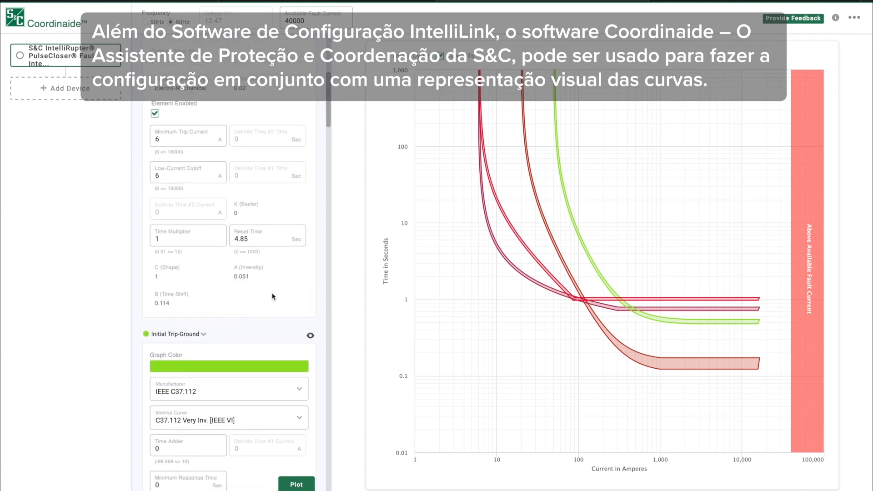
{"action": "scroll", "coordinate": [272, 296], "scroll_direction": "down", "scroll_amount": 10}
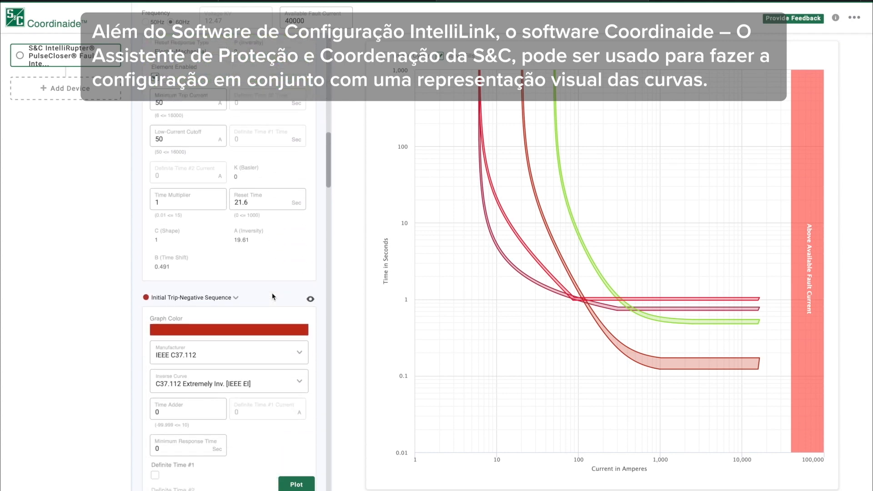
{"action": "scroll", "coordinate": [272, 296], "scroll_direction": "down", "scroll_amount": 10}
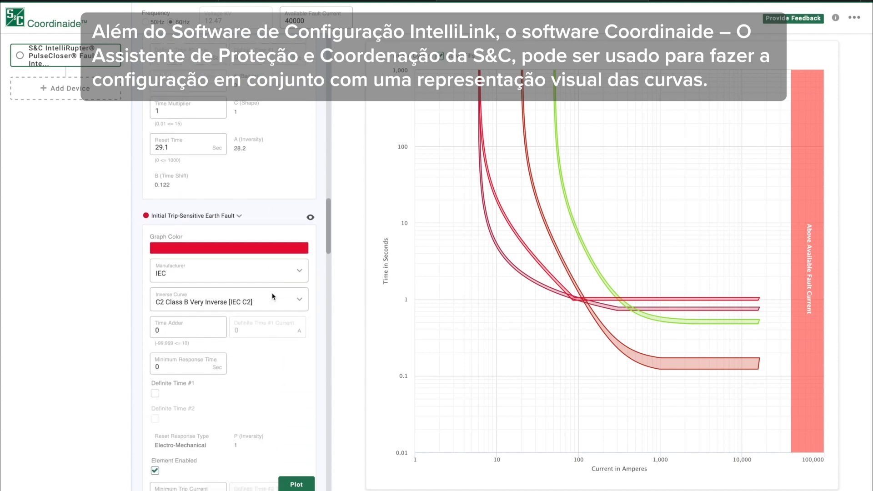
{"action": "scroll", "coordinate": [272, 297], "scroll_direction": "down", "scroll_amount": 10}
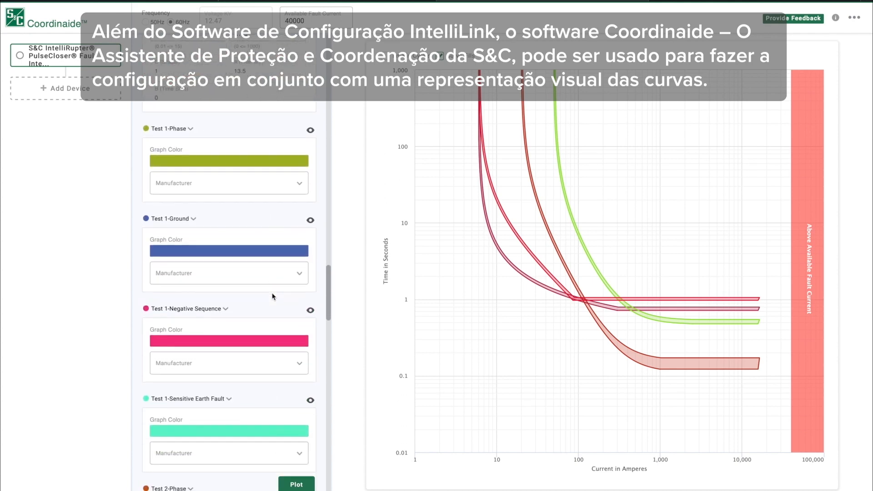
{"action": "scroll", "coordinate": [272, 297], "scroll_direction": "down", "scroll_amount": 10}
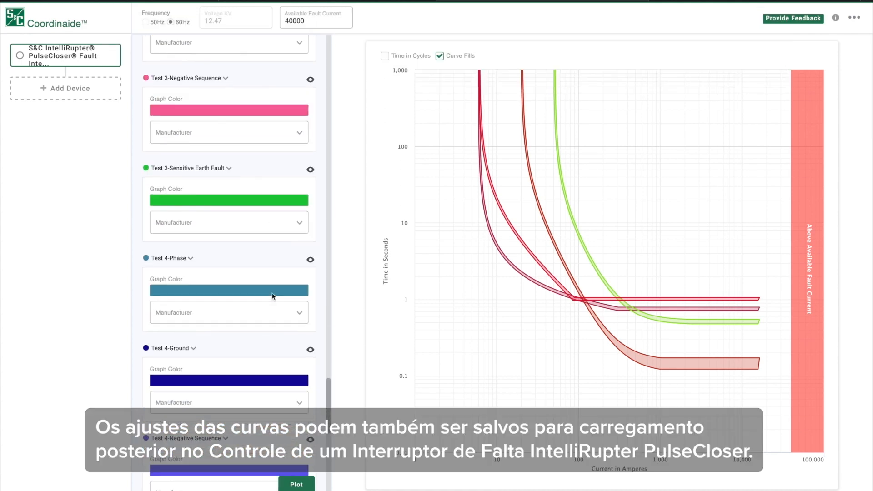
{"action": "scroll", "coordinate": [272, 296], "scroll_direction": "down", "scroll_amount": 5}
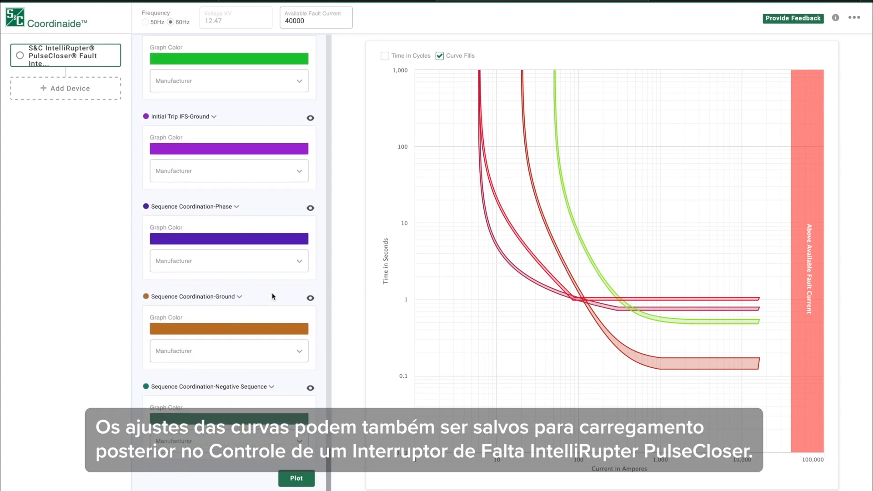
{"action": "scroll", "coordinate": [272, 296], "scroll_direction": "up", "scroll_amount": 15}
{"action": "scroll", "coordinate": [272, 297], "scroll_direction": "up", "scroll_amount": 15}
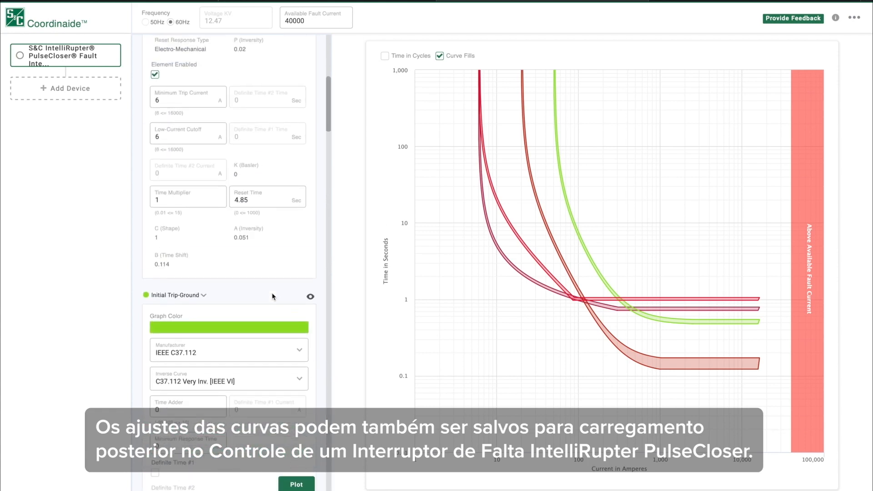
{"action": "scroll", "coordinate": [272, 297], "scroll_direction": "up", "scroll_amount": 1}
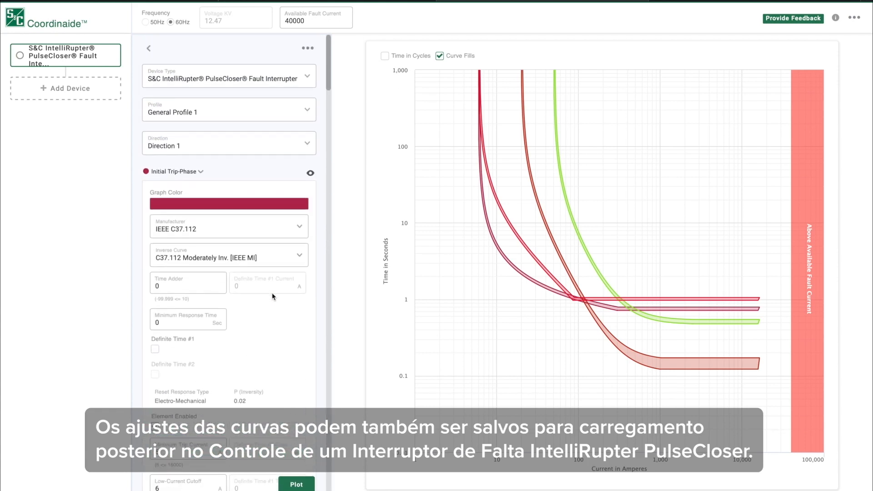
Save the IntelliRupter PulseCloser Fault Interrupter's curve settings from its device options.
{"action": "left_click", "coordinate": [308, 49]}
{"action": "left_click", "coordinate": [287, 82]}
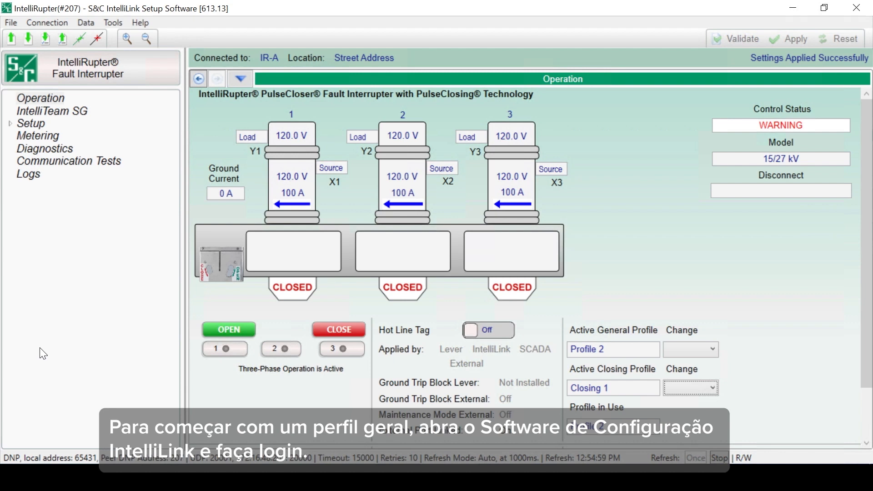
Switch to IntelliLink Setup Software and open the protection setup of General Profile 1.
{"action": "left_click", "coordinate": [10, 125]}
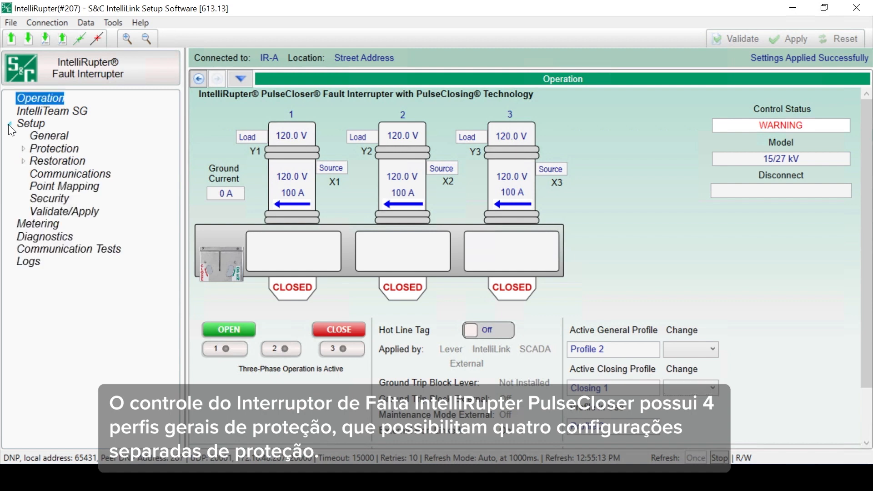
{"action": "left_click", "coordinate": [21, 147]}
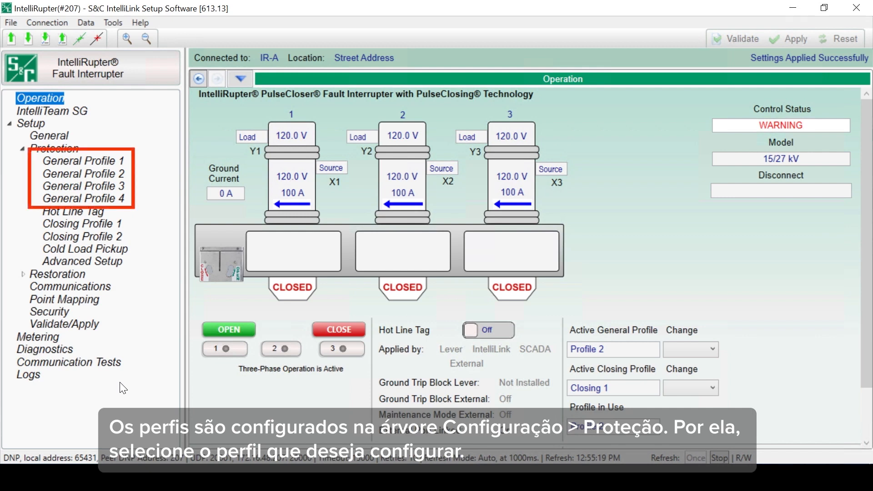
{"action": "left_click", "coordinate": [106, 159]}
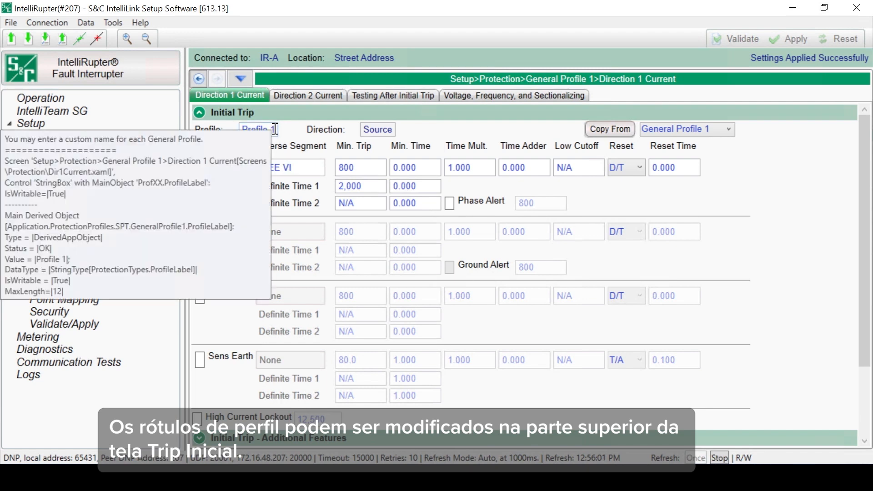
Rename the label of General Profile 1 as "Test 1".
{"action": "left_click_drag", "start_coordinate": [275, 129], "coordinate": [226, 128]}
{"action": "type", "text": "Test"}
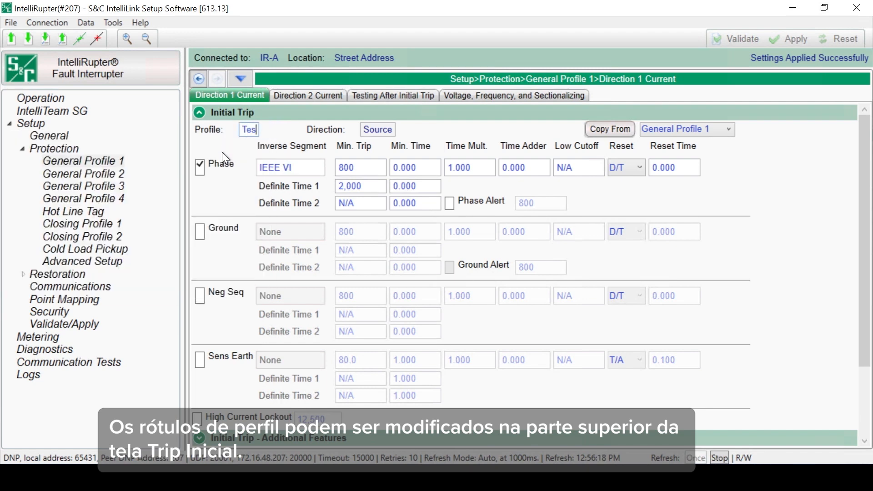
{"action": "type", "text": " 1"}
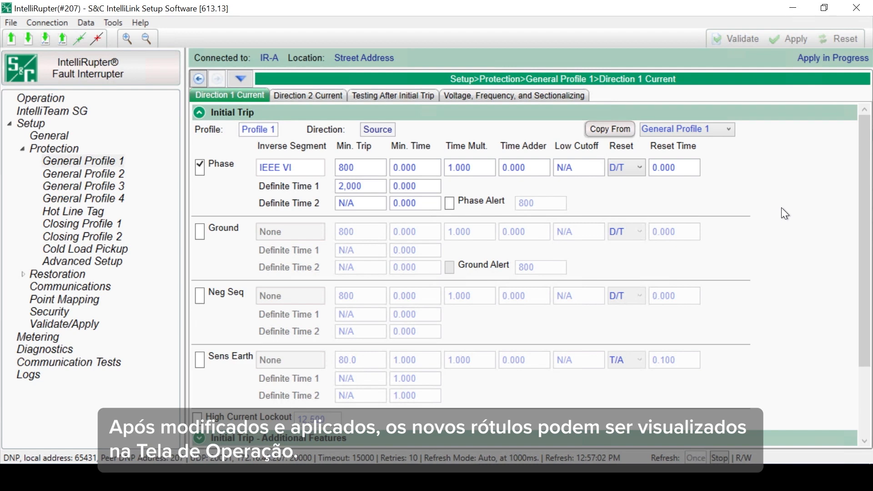
Enable the Negative Sequence, Ground, Sensitive Earth and High Current Lockout elements for the Direction 1 initial trip.
{"action": "left_click", "coordinate": [199, 299]}
{"action": "left_click", "coordinate": [198, 234]}
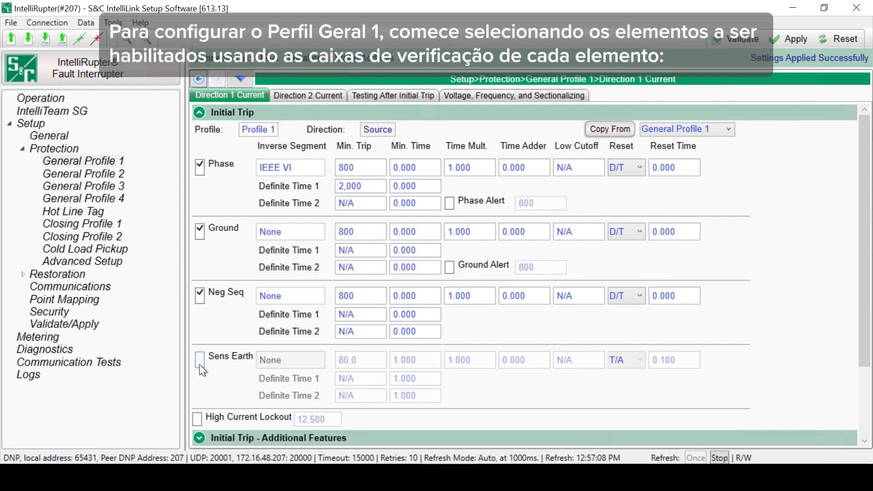
{"action": "left_click", "coordinate": [198, 360]}
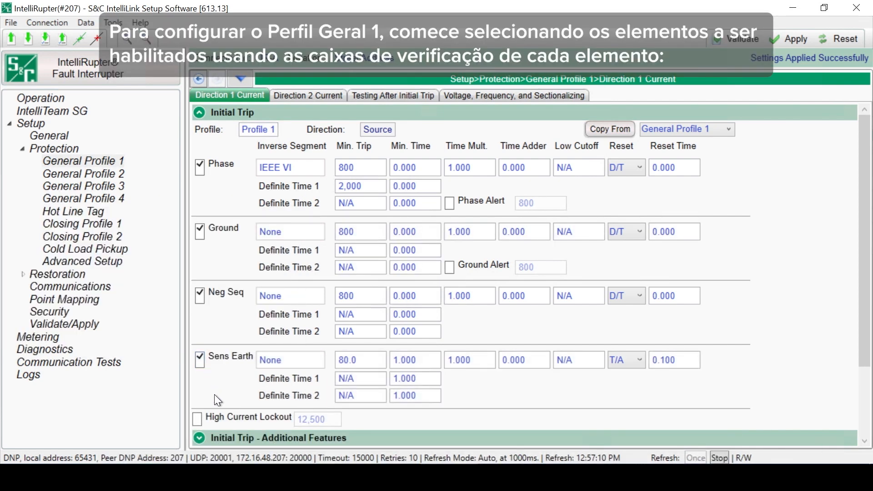
{"action": "left_click", "coordinate": [198, 419]}
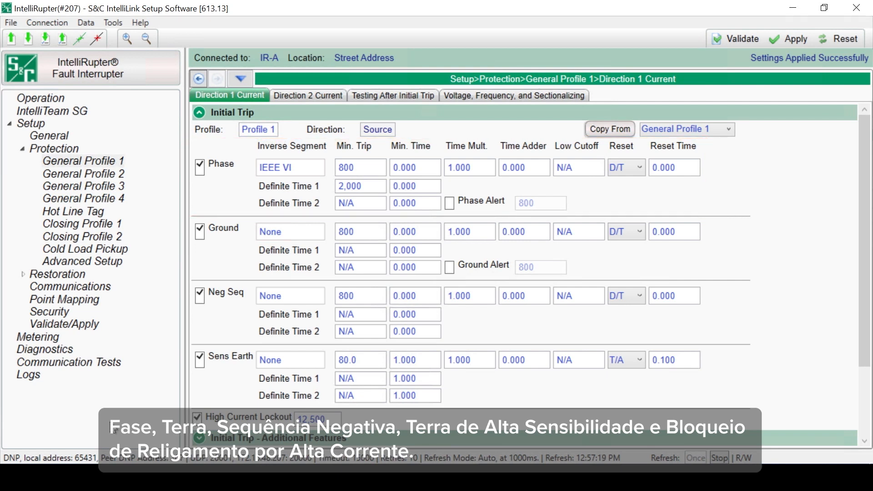
Load 3_IEEE Extremely Inverse.xdat from the Curve Library 2.4 base TCC curves as the Phase element's inverse segment.
{"action": "left_click", "coordinate": [310, 166]}
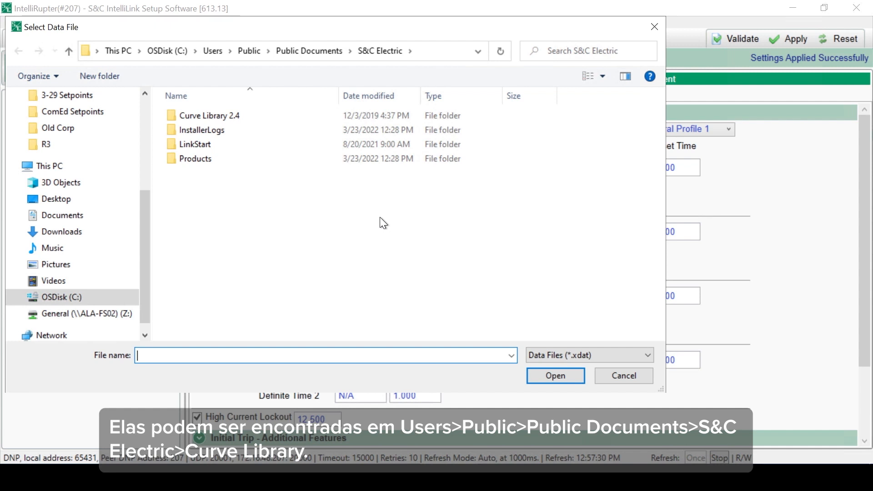
{"action": "double_click", "coordinate": [223, 115]}
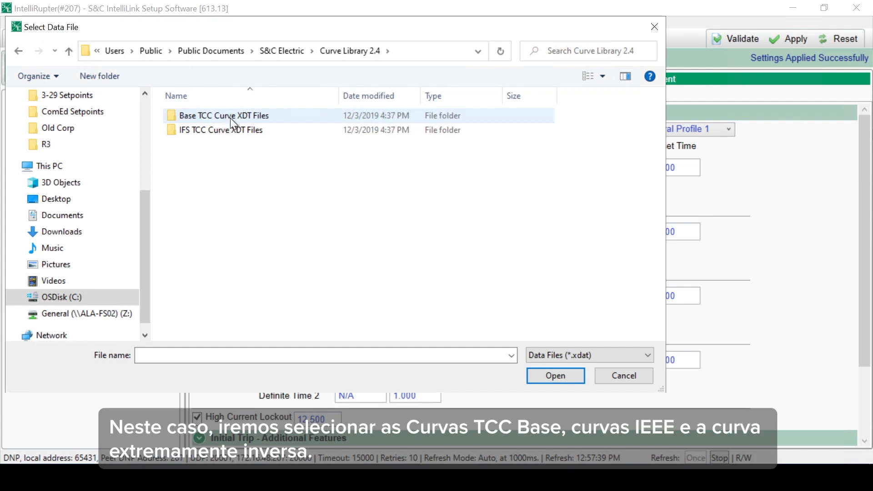
{"action": "double_click", "coordinate": [228, 117]}
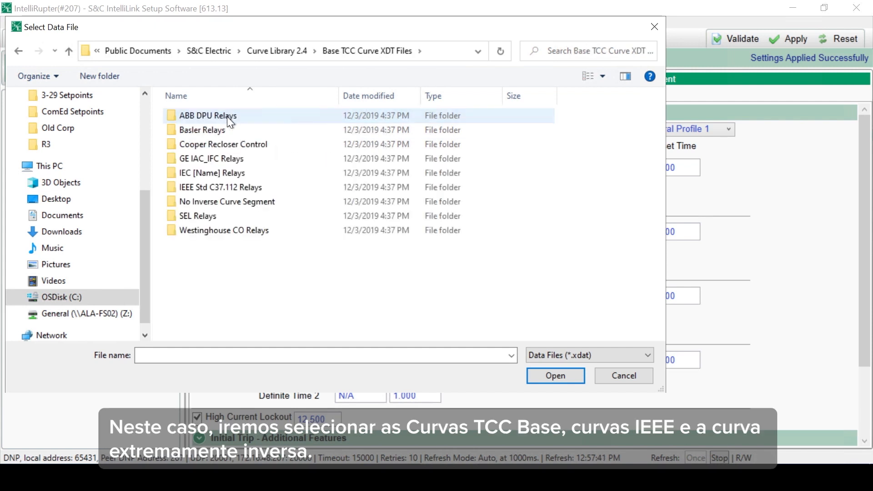
{"action": "double_click", "coordinate": [244, 186]}
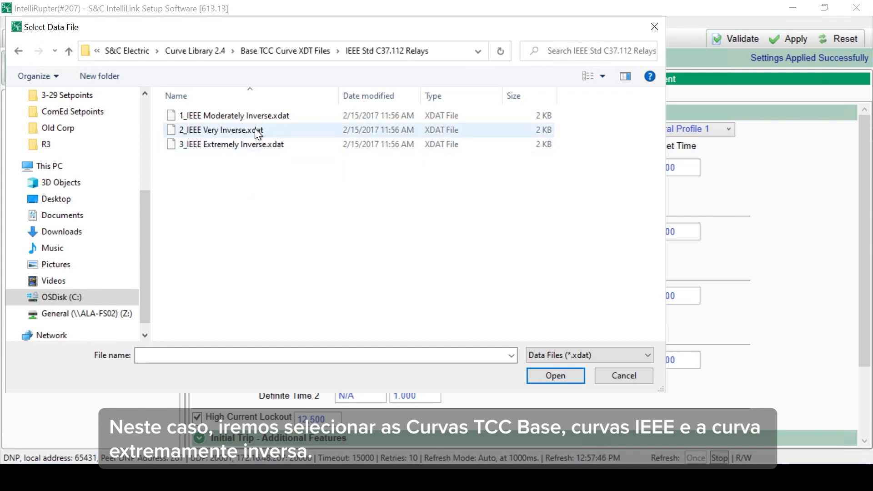
{"action": "double_click", "coordinate": [252, 145]}
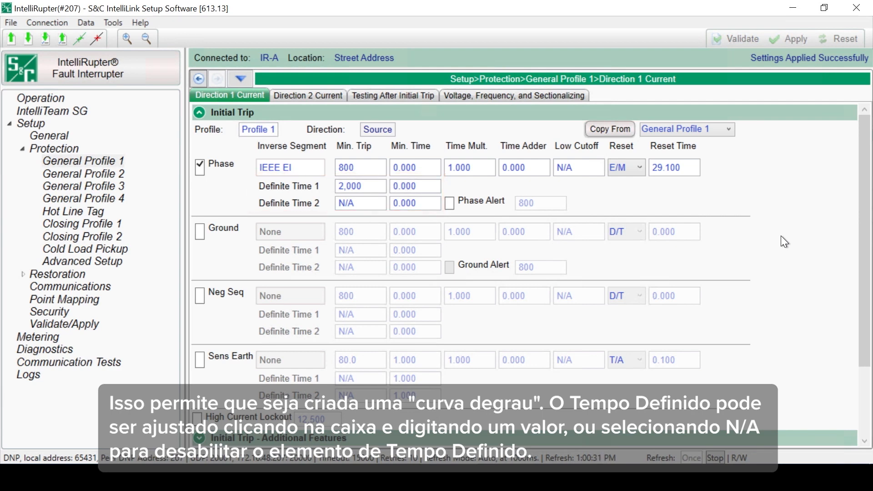
Set the Phase element's Definite Time 1 minimum trip to N/A and enable the Ground element.
{"action": "left_click", "coordinate": [369, 183]}
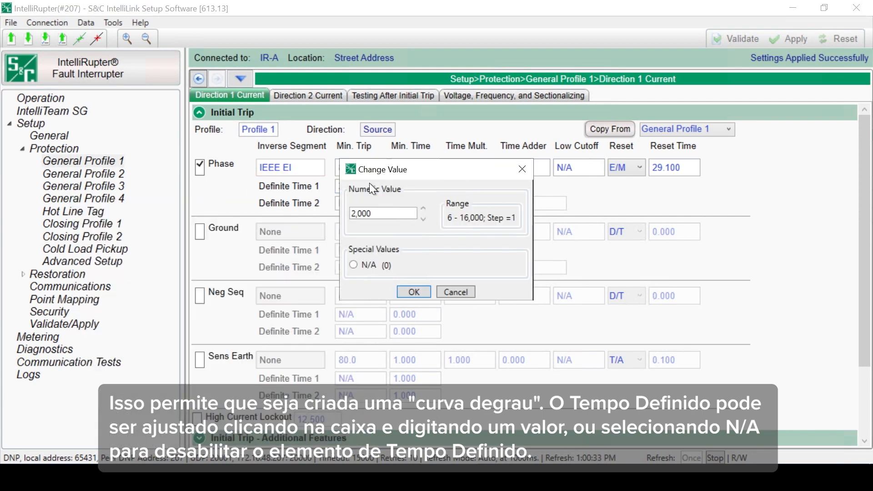
{"action": "left_click", "coordinate": [352, 265]}
{"action": "left_click", "coordinate": [414, 292]}
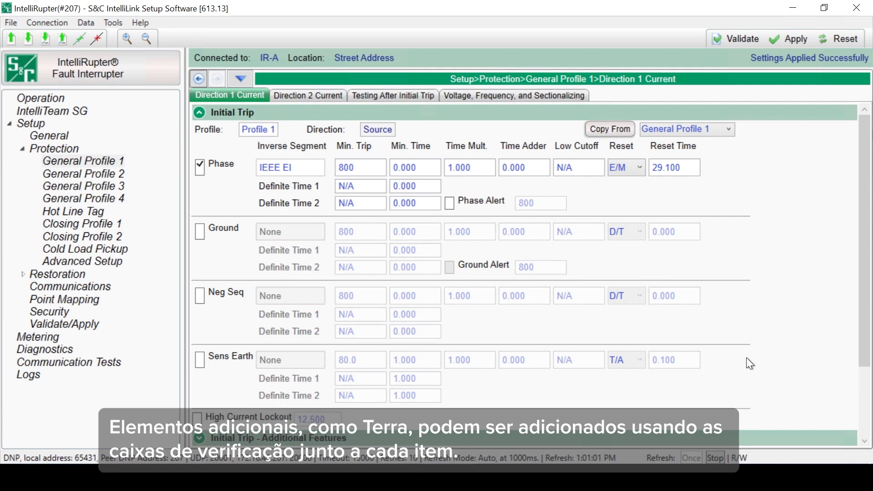
{"action": "left_click", "coordinate": [200, 233]}
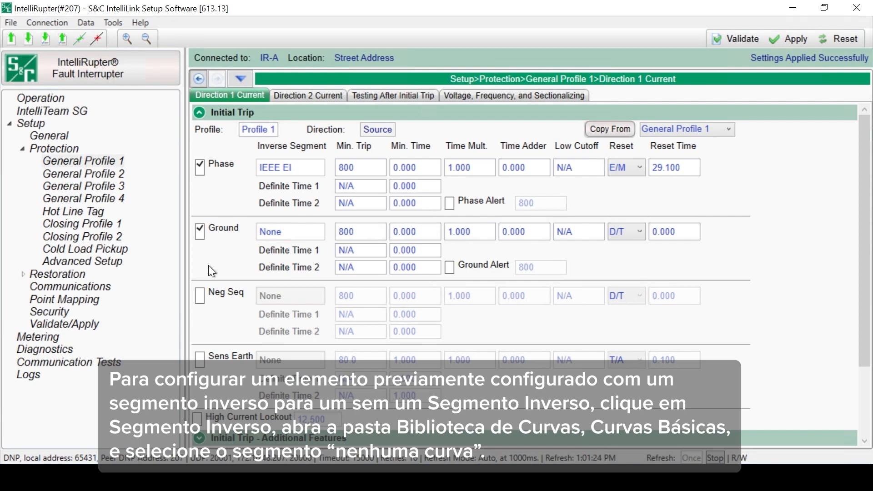
Replace the Phase element's inverse segment with the No Inverse Curve Segment from the base TCC curve library.
{"action": "left_click", "coordinate": [297, 163]}
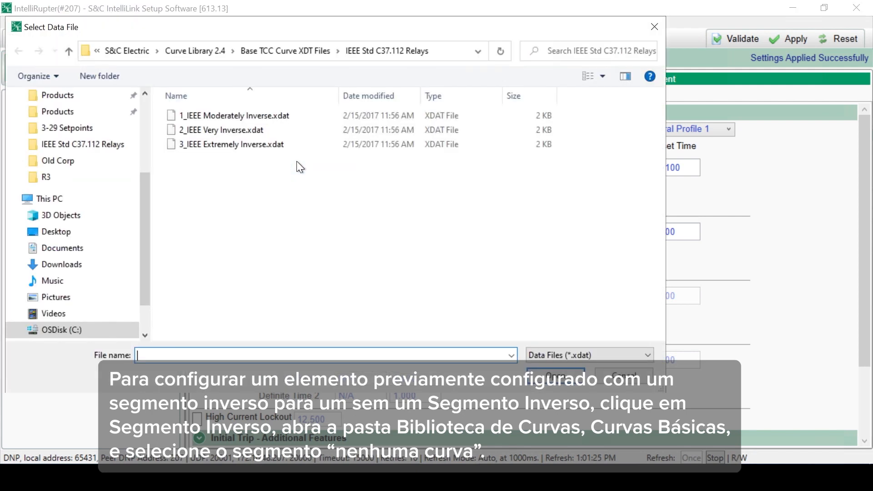
{"action": "left_click", "coordinate": [214, 53]}
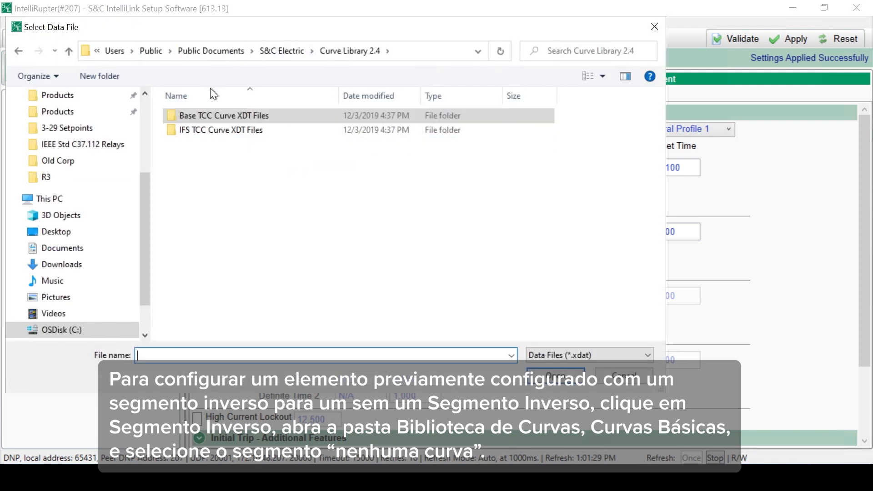
{"action": "double_click", "coordinate": [211, 114]}
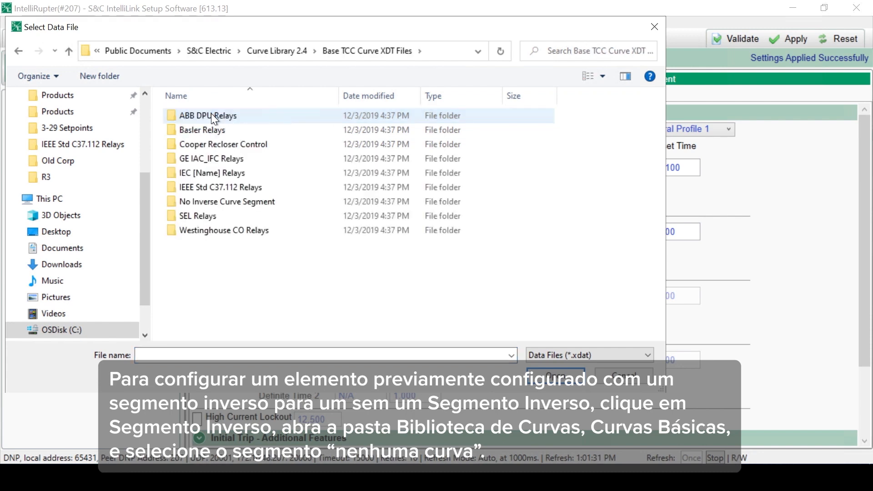
{"action": "double_click", "coordinate": [219, 200]}
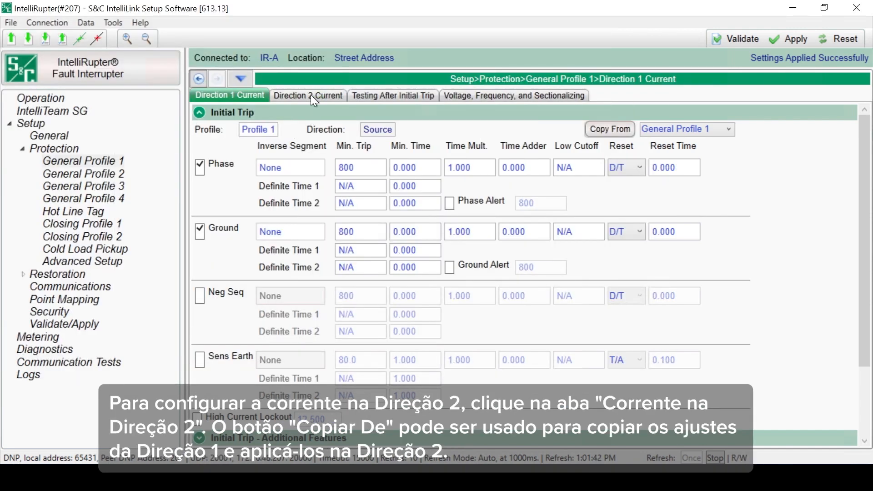
Copy the Direction 1 settings into the Direction 2 current settings of General Profile 1.
{"action": "left_click", "coordinate": [311, 96]}
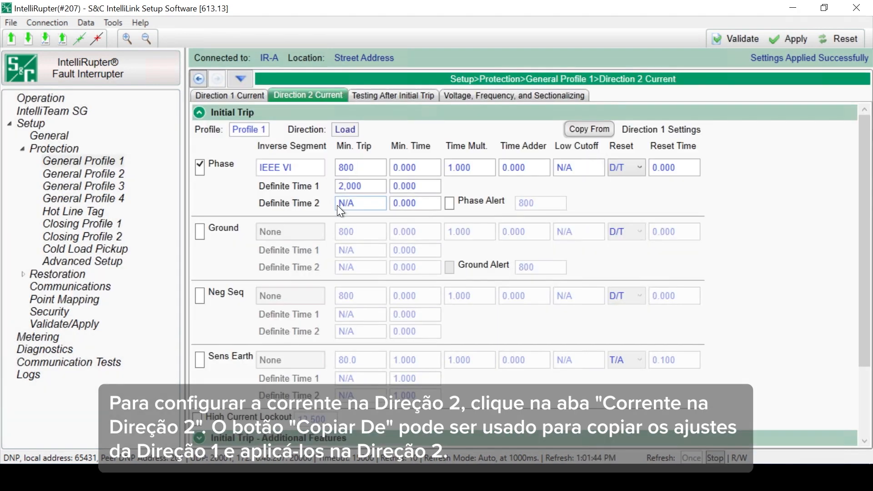
{"action": "left_click", "coordinate": [585, 126]}
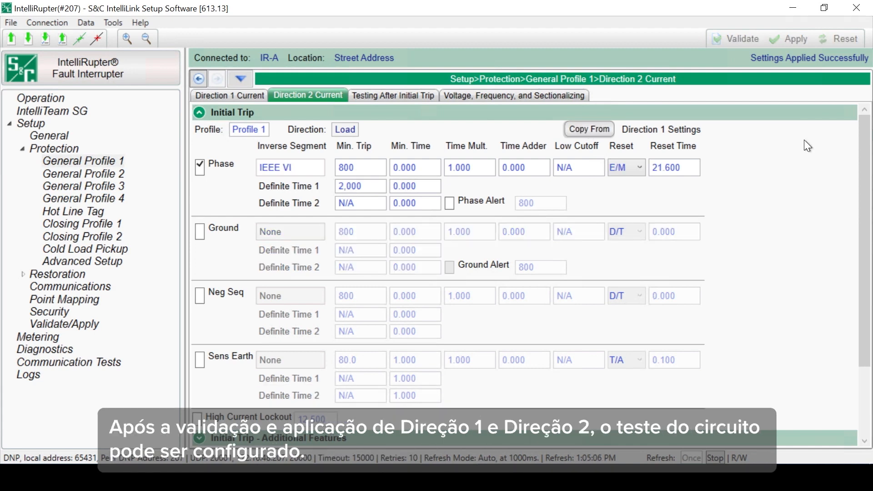
Revisit the Direction 1 current settings and remove Test-4 from the testing sequence after the initial trip.
{"action": "left_click", "coordinate": [214, 93]}
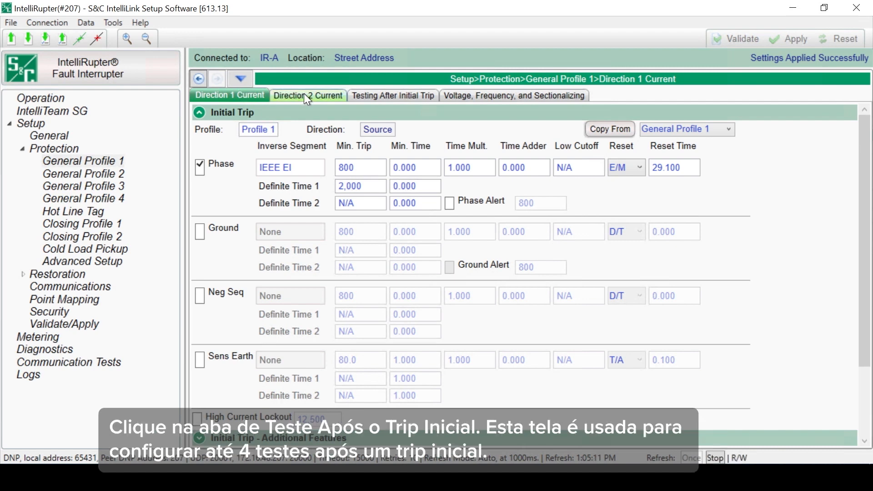
{"action": "left_click", "coordinate": [382, 93]}
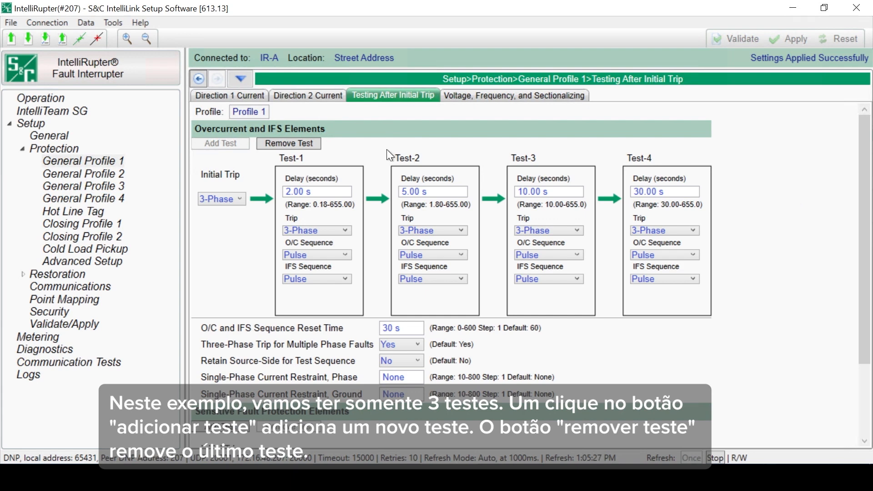
{"action": "left_click", "coordinate": [312, 143]}
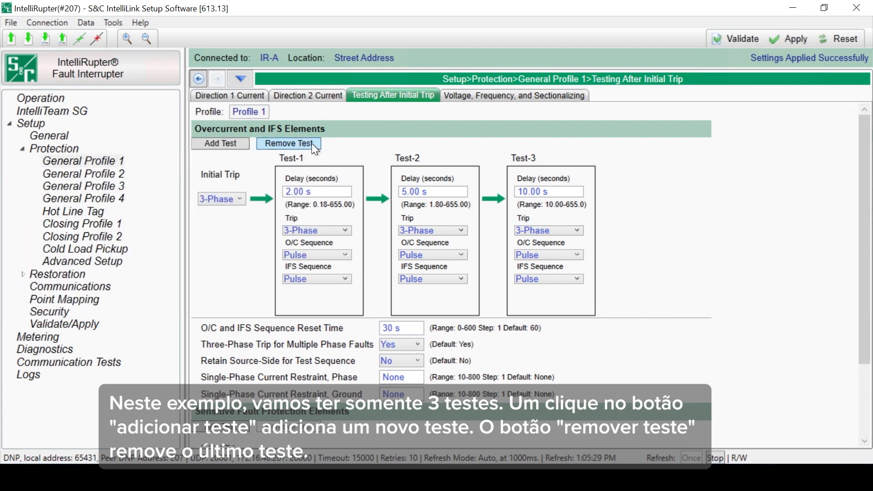
Remove Test-3 from the overcurrent and IFS test sequence and add it back.
{"action": "left_click", "coordinate": [288, 144]}
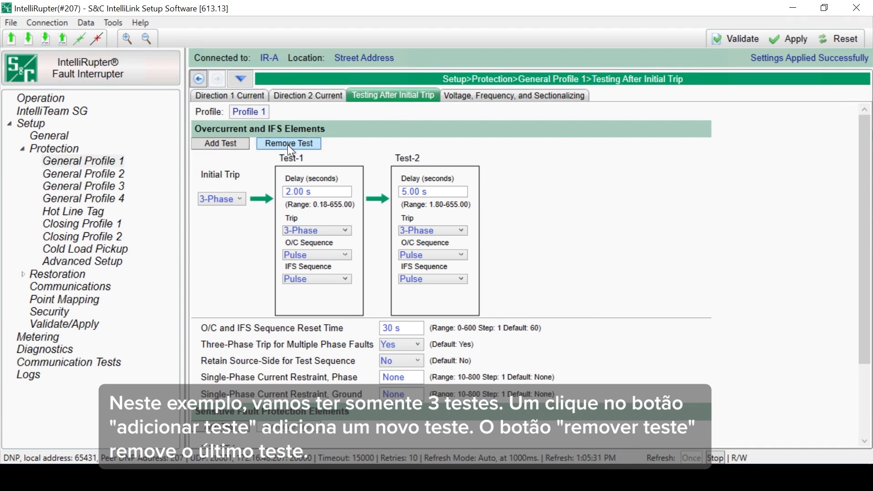
{"action": "left_click", "coordinate": [238, 143]}
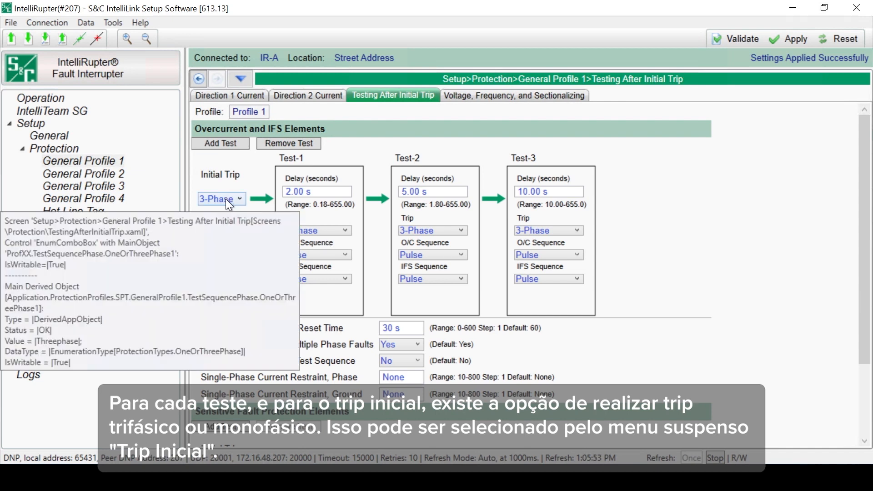
Set the initial trip to 1-Phase and the Test-1 delay to 0.18 seconds.
{"action": "left_click", "coordinate": [226, 199]}
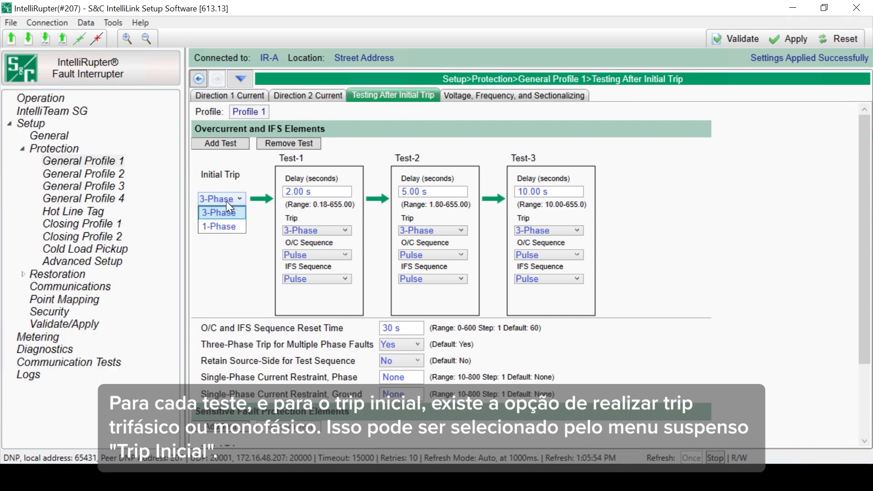
{"action": "left_click", "coordinate": [230, 226]}
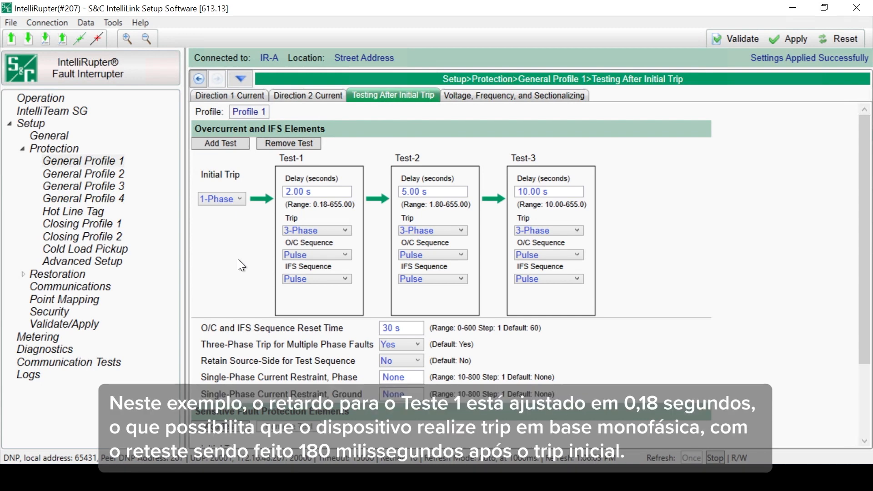
{"action": "left_click", "coordinate": [301, 192]}
{"action": "left_click_drag", "start_coordinate": [301, 192], "coordinate": [245, 196]}
{"action": "type", "text": "0.18"}
{"action": "key", "text": "Tab"}
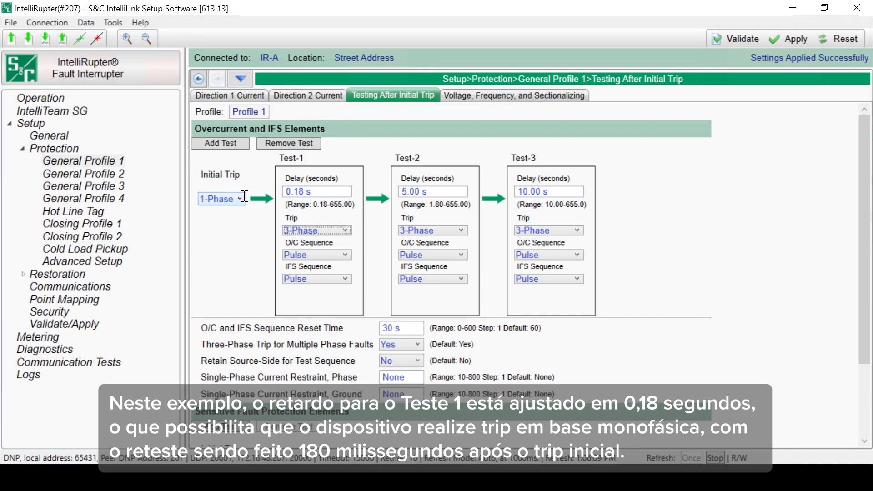
{"action": "left_click", "coordinate": [249, 251]}
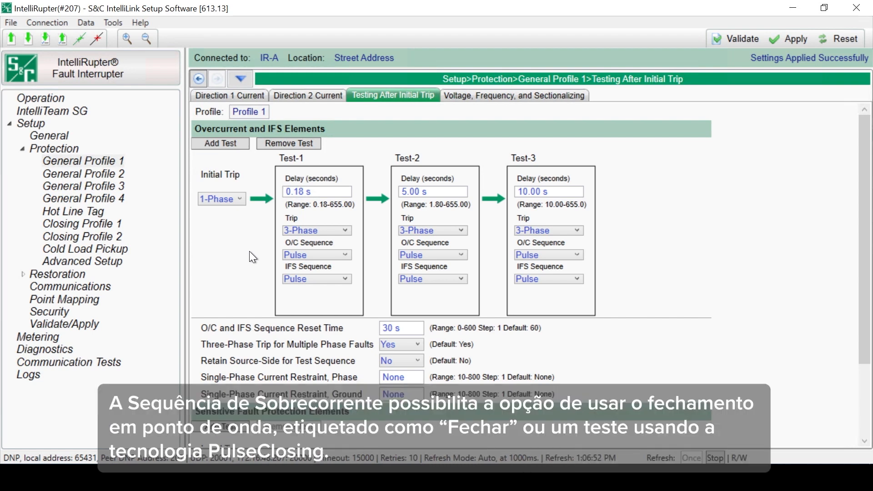
Switch the Test-1 O/C Sequence to Close and return it to Pulse.
{"action": "left_click", "coordinate": [338, 253]}
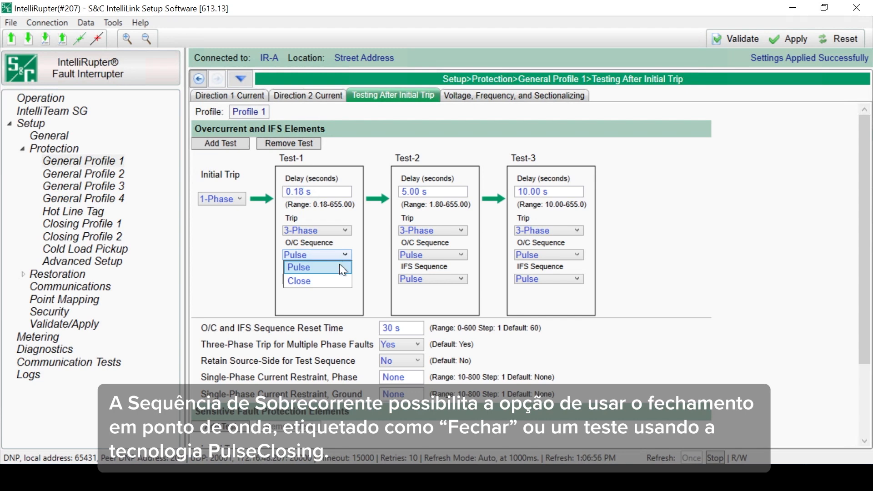
{"action": "left_click", "coordinate": [337, 280]}
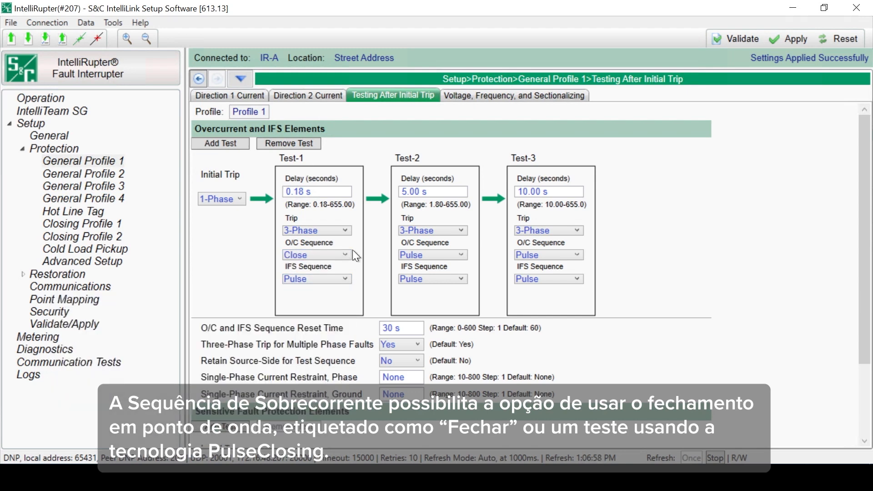
{"action": "left_click", "coordinate": [348, 252]}
{"action": "left_click", "coordinate": [337, 264]}
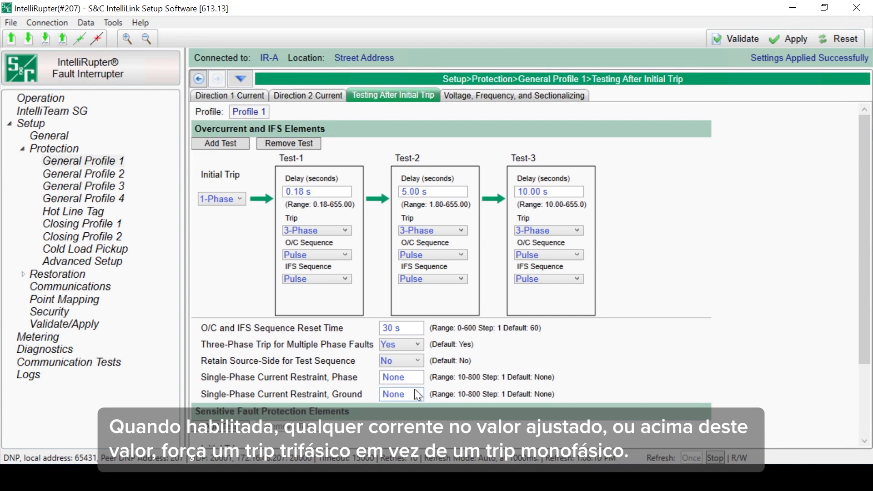
Set the Single-Phase Current Restraint for Phase to 10.
{"action": "left_click", "coordinate": [410, 378]}
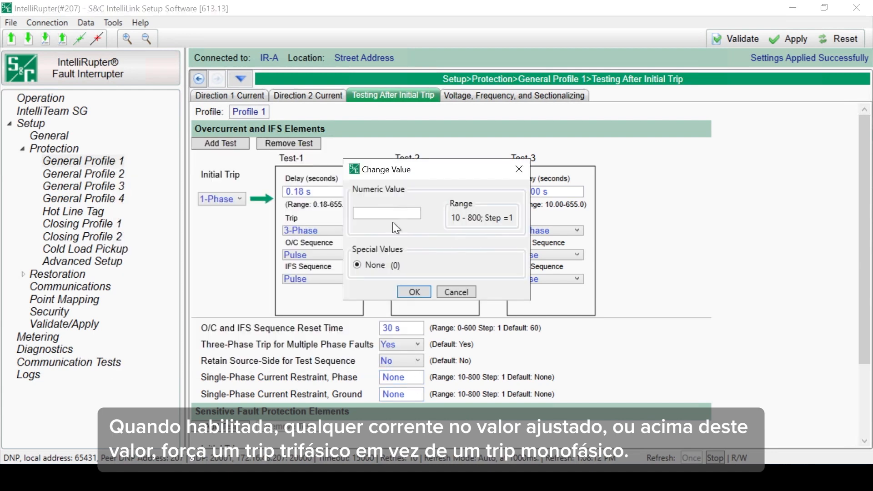
{"action": "left_click", "coordinate": [398, 212]}
{"action": "type", "text": "10"}
{"action": "left_click", "coordinate": [421, 293]}
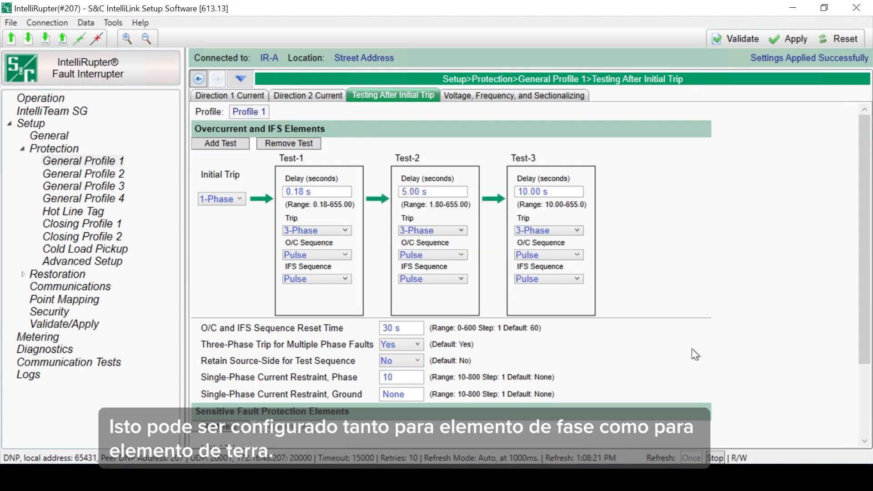
Add two tests to the Sensitive Fault Protection Elements sequence.
{"action": "scroll", "coordinate": [692, 348], "scroll_direction": "down", "scroll_amount": 3}
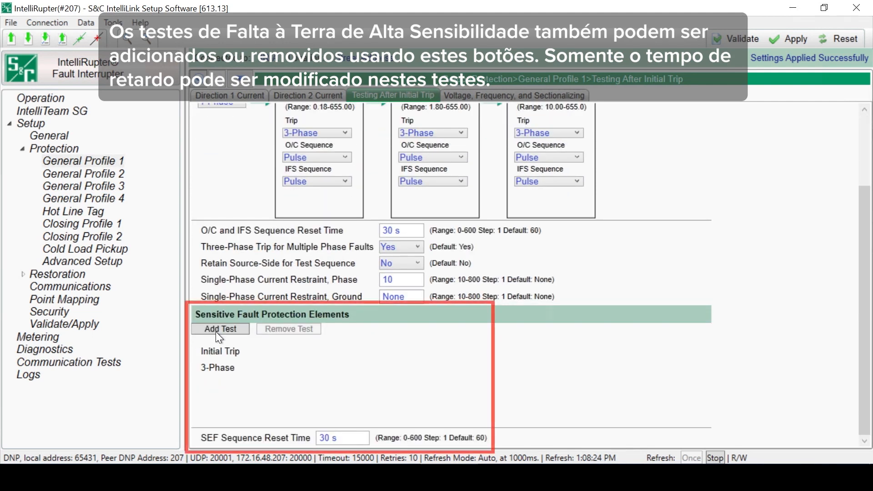
{"action": "left_click", "coordinate": [227, 327]}
{"action": "left_click", "coordinate": [227, 327]}
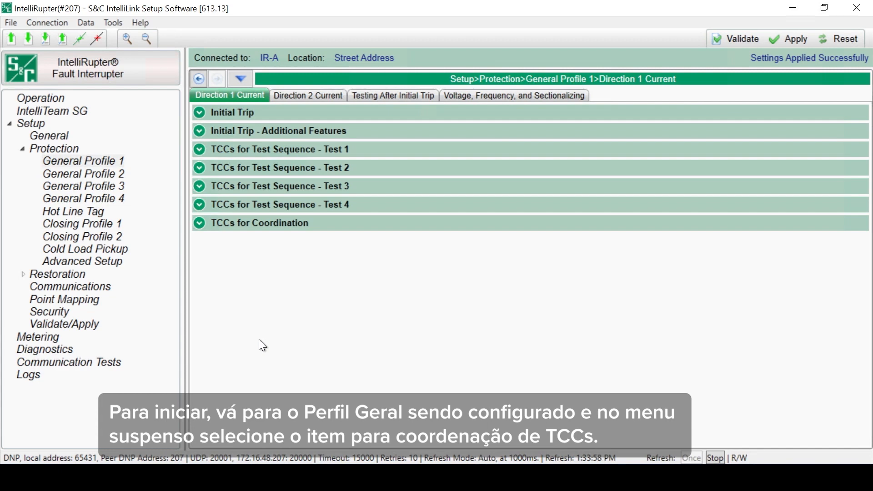
Set the Coordination Mode to Sequence in the Direction 1 TCCs for Coordination and collapse that section.
{"action": "left_click", "coordinate": [200, 224]}
{"action": "scroll", "coordinate": [653, 380], "scroll_direction": "down", "scroll_amount": 2}
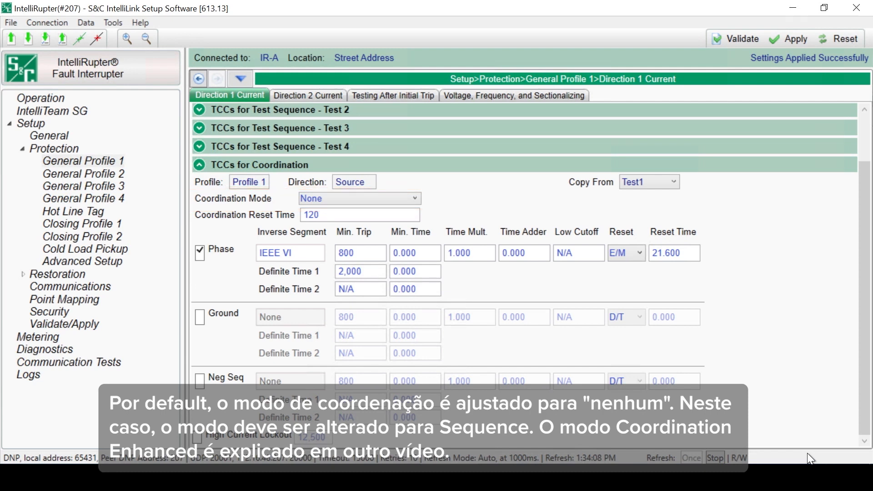
{"action": "left_click", "coordinate": [405, 199]}
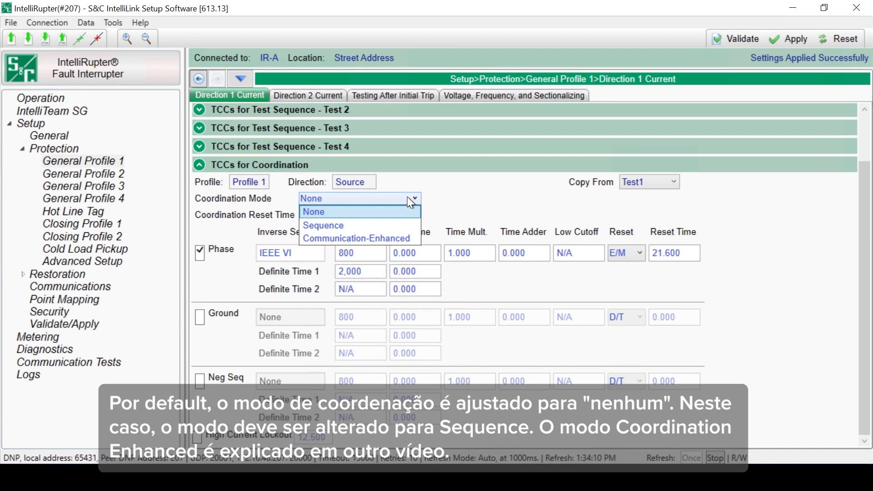
{"action": "left_click", "coordinate": [384, 224]}
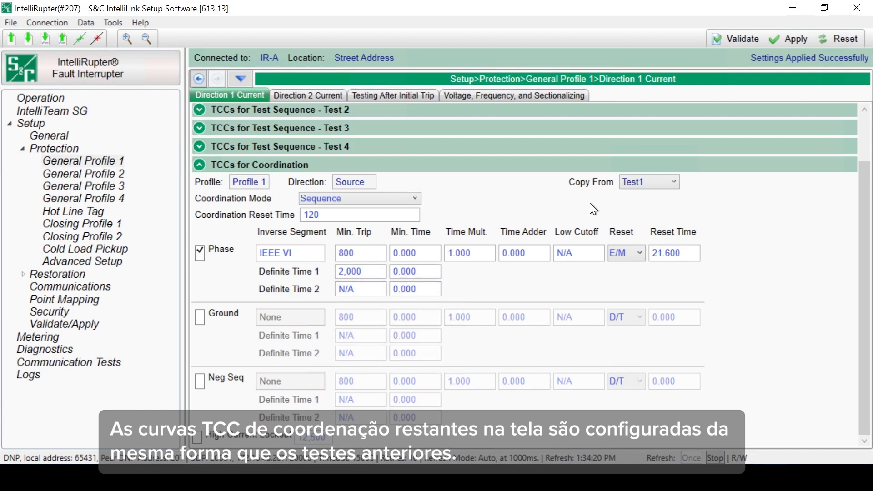
{"action": "left_click", "coordinate": [200, 166]}
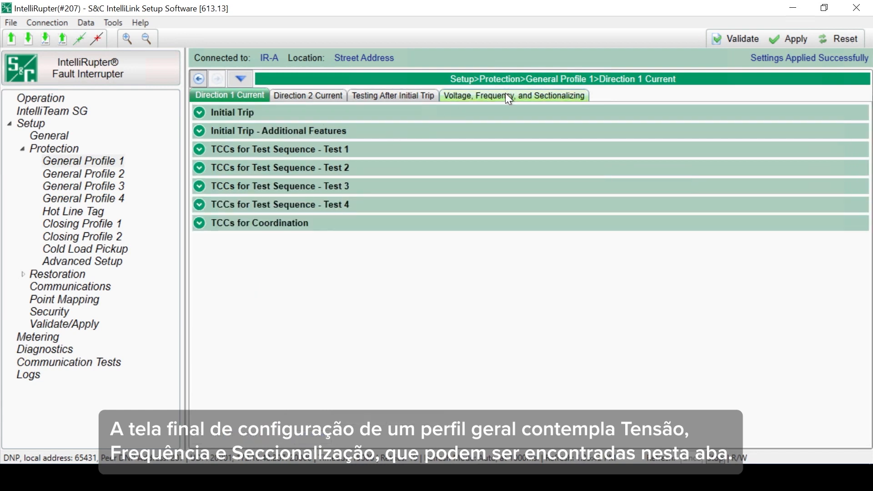
Open the Voltage Trip settings under Voltage, Frequency, and Sectionalizing for General Profile 1.
{"action": "left_click", "coordinate": [562, 95]}
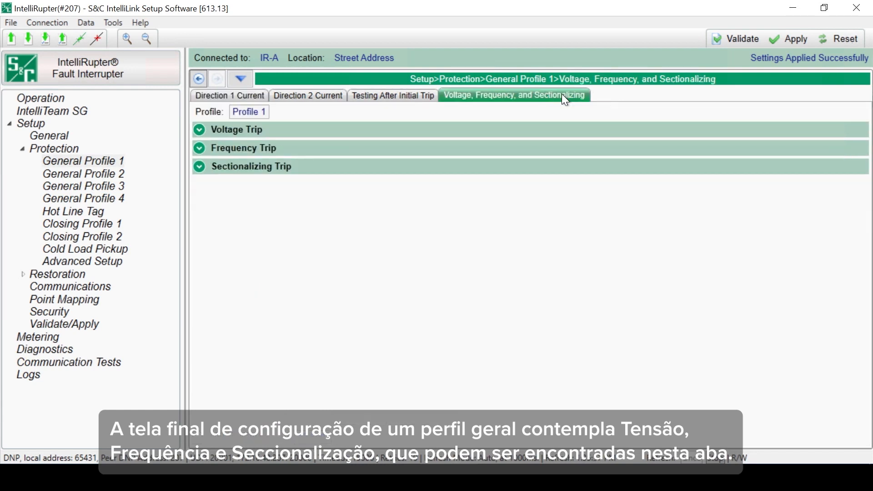
{"action": "left_click", "coordinate": [199, 130]}
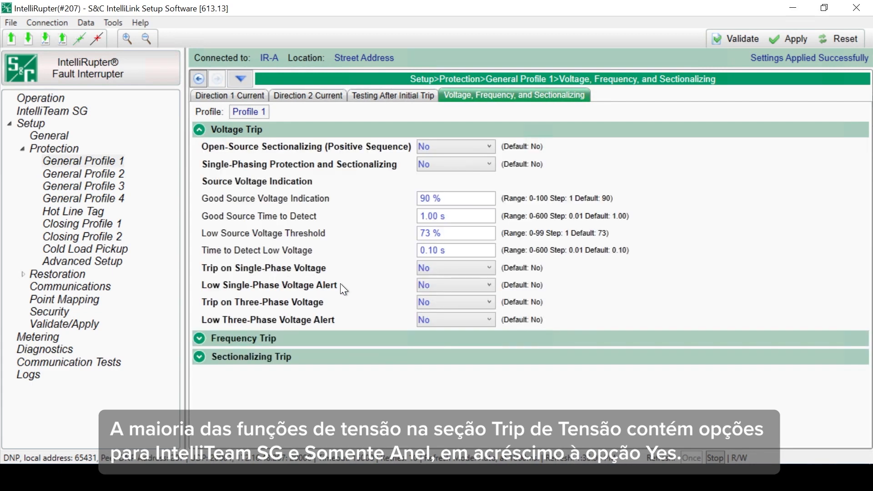
Set Open-Source Sectionalizing (Positive Sequence) to Yes to review its options, and return it to No.
{"action": "left_click", "coordinate": [477, 147]}
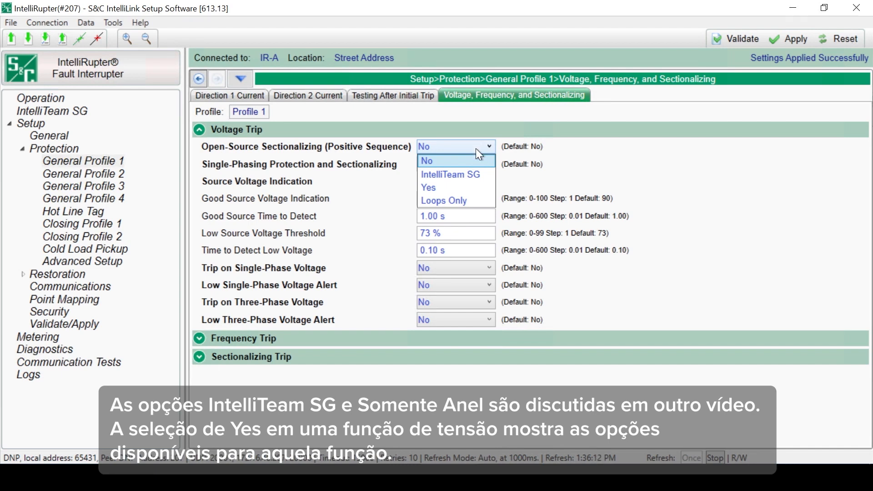
{"action": "left_click", "coordinate": [468, 186]}
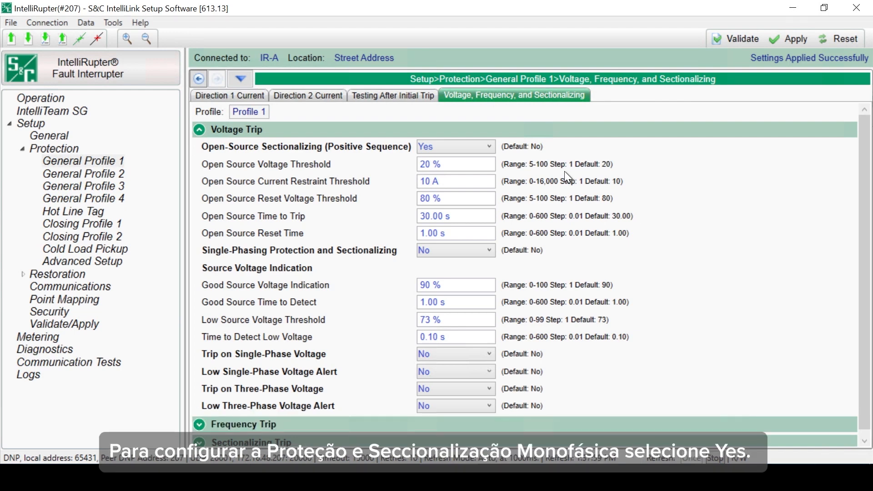
{"action": "left_click", "coordinate": [478, 145]}
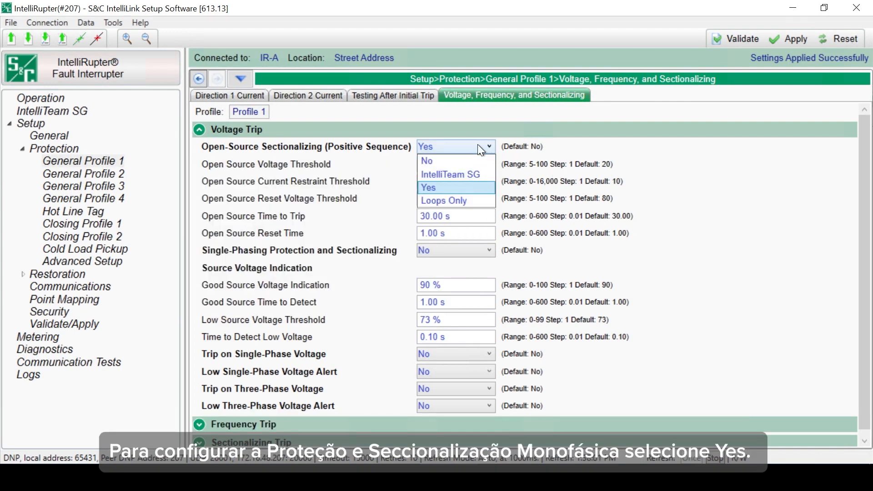
{"action": "left_click", "coordinate": [452, 161]}
Set Single-Phasing Protection and Sectionalizing to Yes to review its thresholds, and return it to No.
{"action": "left_click", "coordinate": [464, 164]}
{"action": "left_click", "coordinate": [451, 205]}
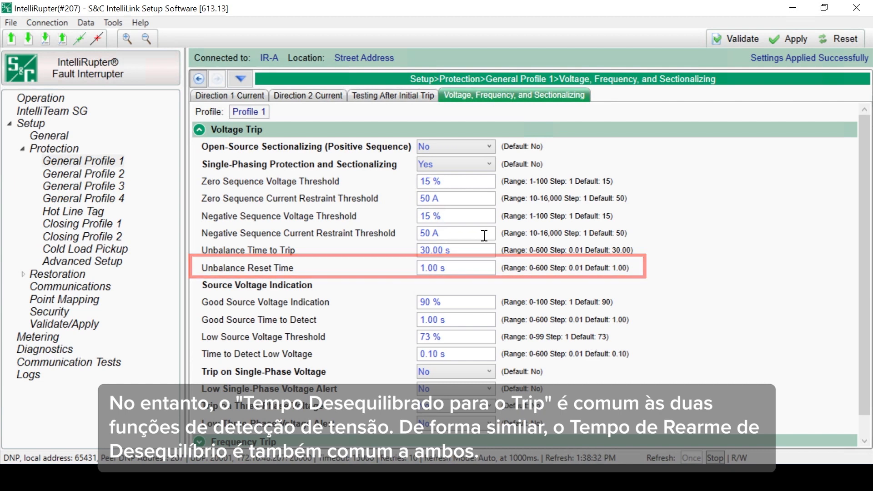
{"action": "left_click", "coordinate": [475, 164]}
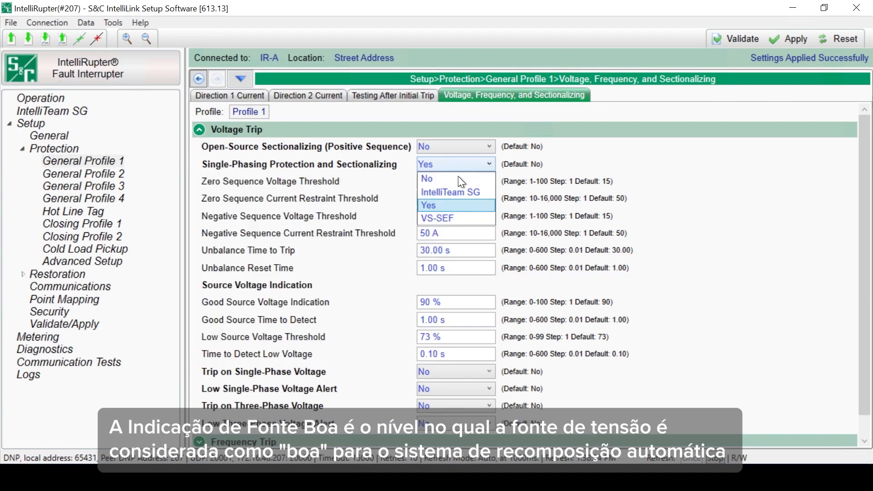
{"action": "left_click", "coordinate": [457, 178]}
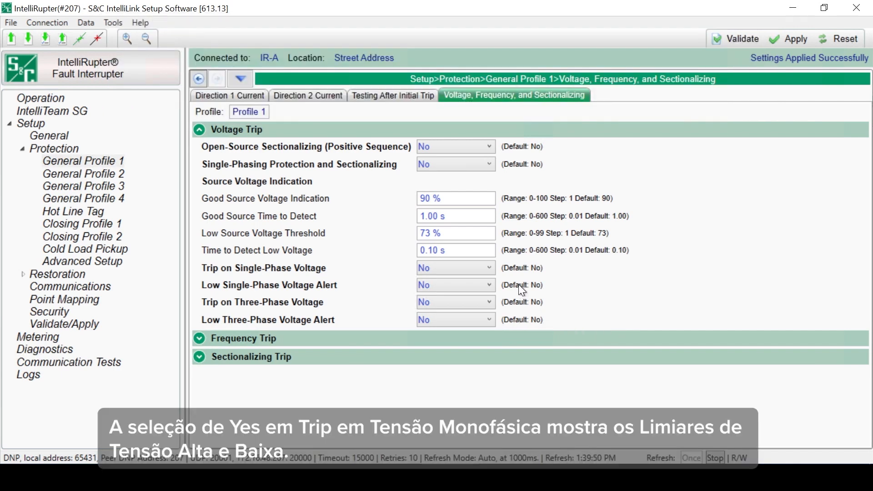
Set Trip on Single-Phase Voltage to Yes, choose Yes for Current Supervised on Low Voltage, and return the trip to No.
{"action": "left_click", "coordinate": [488, 266]}
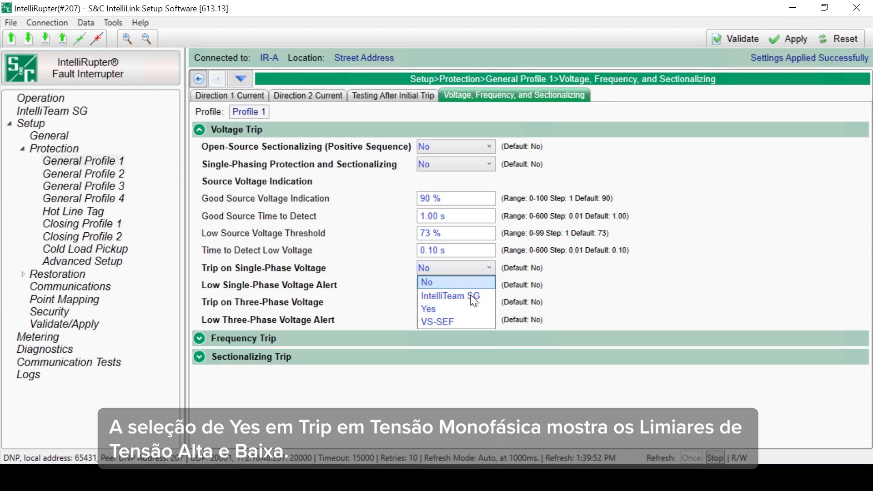
{"action": "left_click", "coordinate": [463, 309]}
{"action": "scroll", "coordinate": [612, 421], "scroll_direction": "down", "scroll_amount": 2}
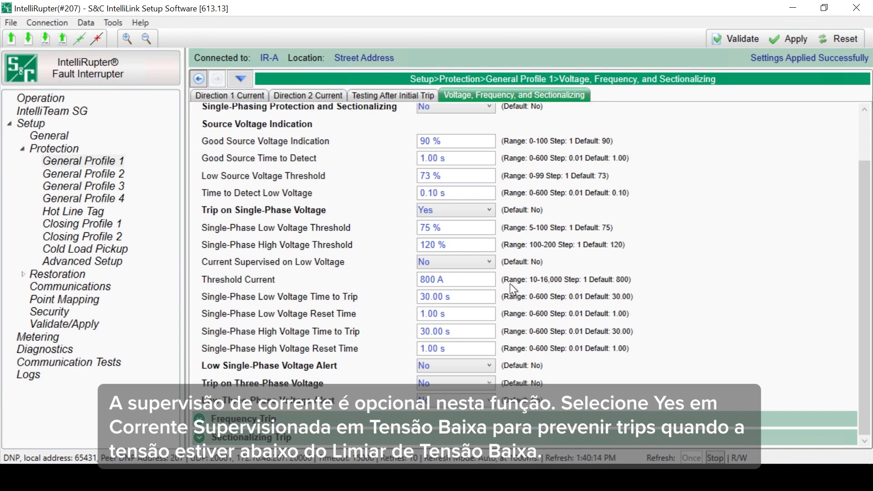
{"action": "left_click", "coordinate": [485, 261]}
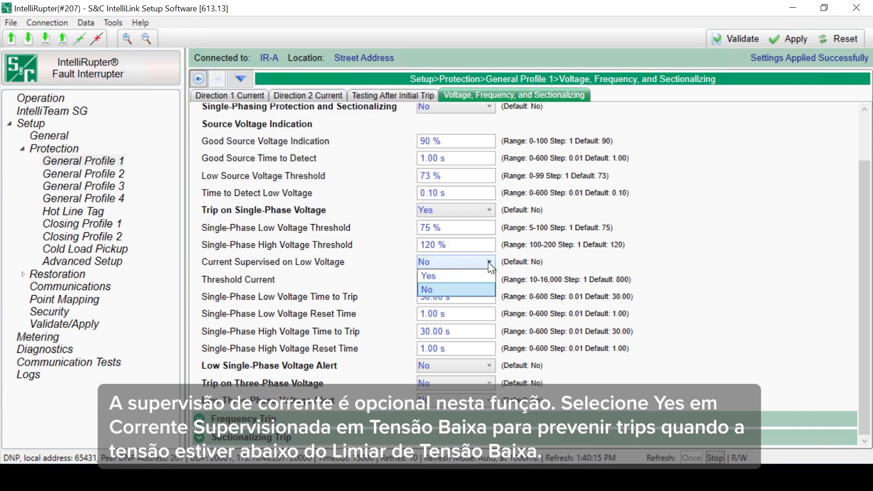
{"action": "left_click", "coordinate": [467, 275]}
{"action": "left_click", "coordinate": [482, 209]}
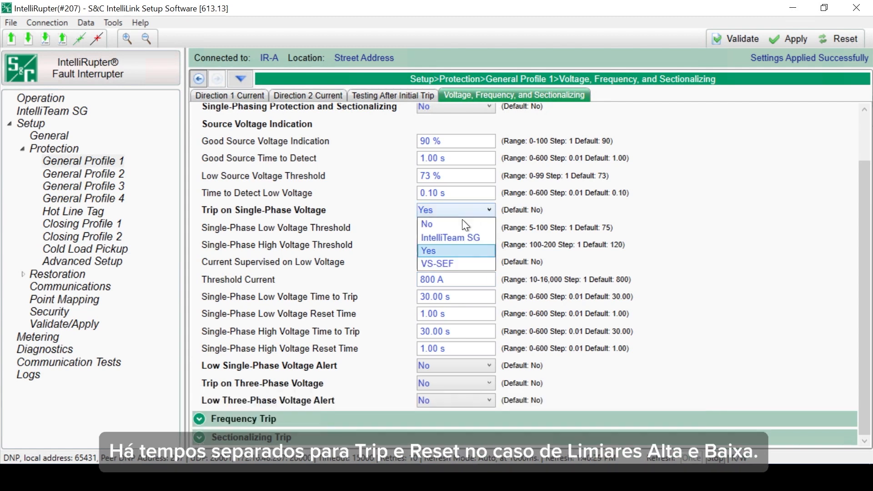
{"action": "left_click", "coordinate": [449, 223]}
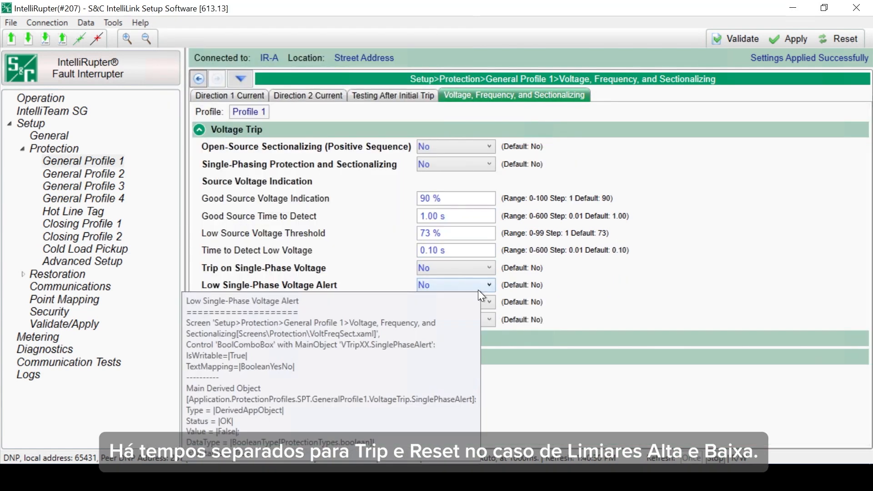
Set the Low Single-Phase Voltage Alert to Yes to review its threshold, and return it to No.
{"action": "left_click", "coordinate": [478, 283]}
{"action": "left_click", "coordinate": [457, 296]}
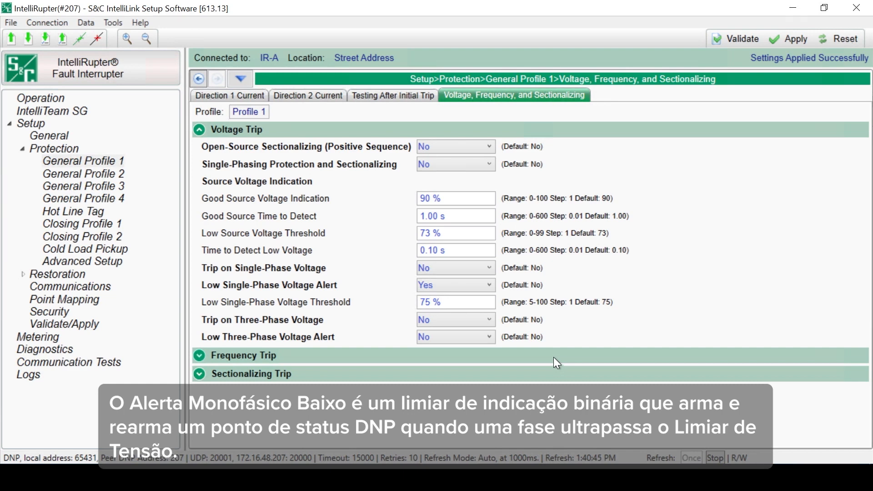
{"action": "left_click", "coordinate": [487, 287]}
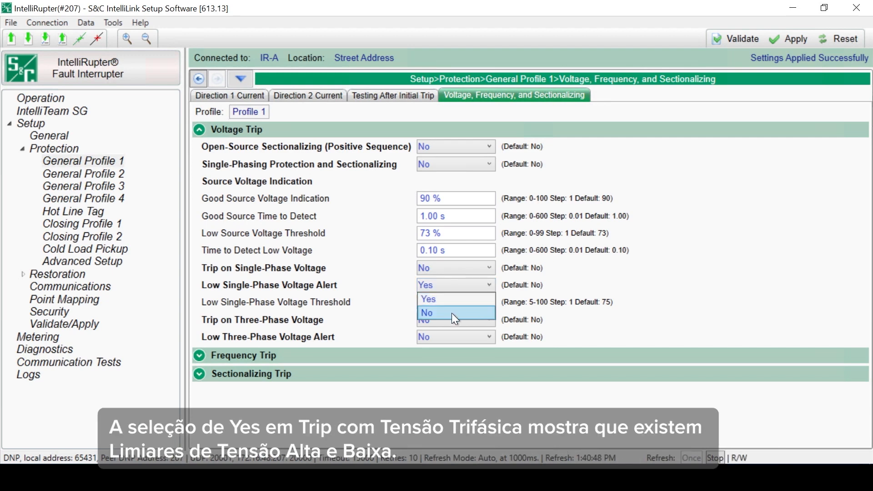
{"action": "left_click", "coordinate": [452, 313]}
Set Trip on Three-Phase Voltage to Yes and choose Yes for its Current Supervised on Low Voltage option.
{"action": "left_click", "coordinate": [466, 299]}
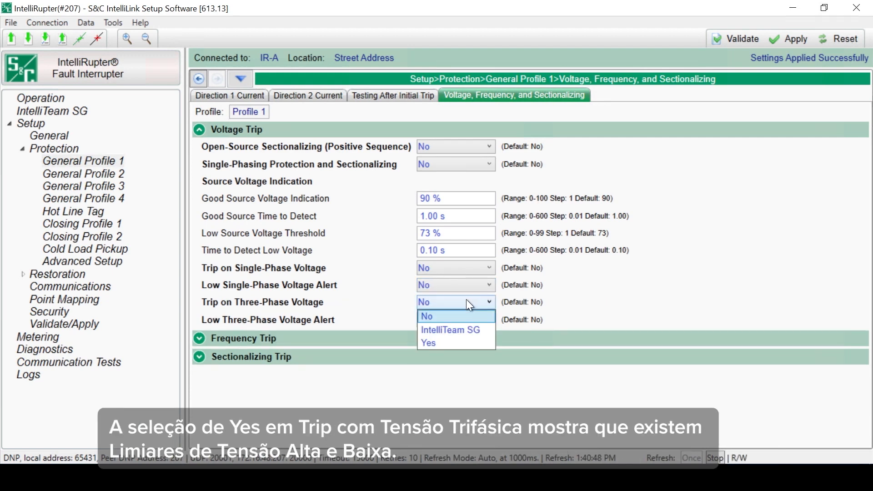
{"action": "left_click", "coordinate": [440, 342]}
{"action": "scroll", "coordinate": [541, 430], "scroll_direction": "down", "scroll_amount": 1}
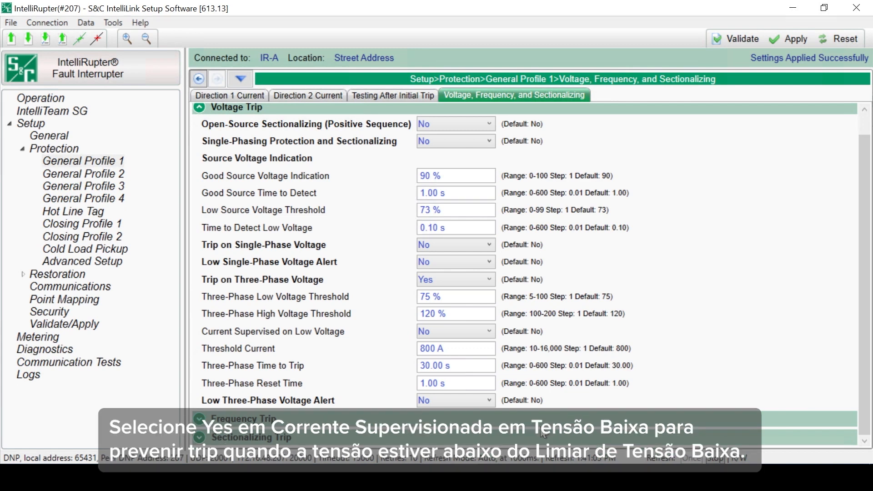
{"action": "left_click", "coordinate": [483, 331]}
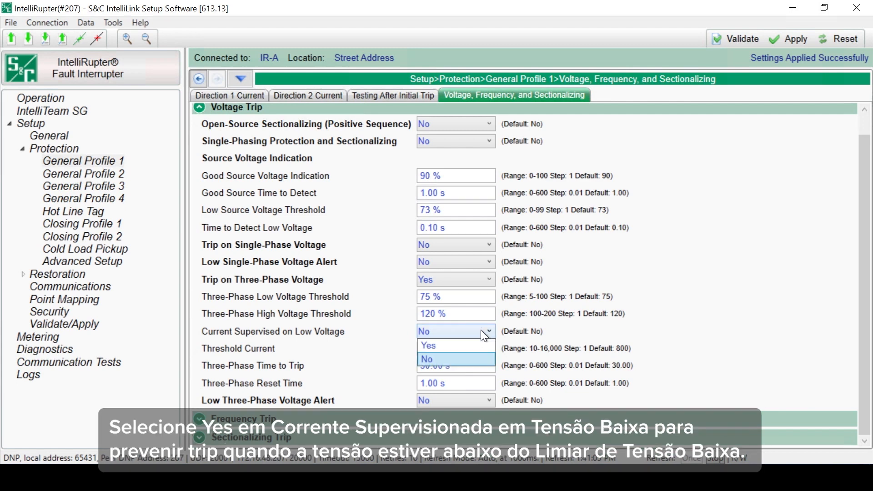
{"action": "left_click", "coordinate": [467, 346]}
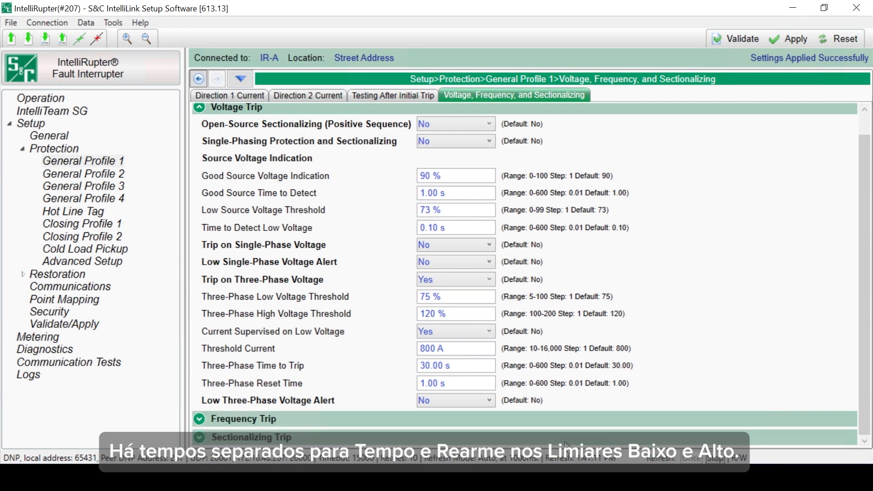
Return Current Supervised on Low Voltage and Trip on Three-Phase Voltage to No.
{"action": "left_click", "coordinate": [484, 332]}
{"action": "left_click", "coordinate": [475, 367]}
{"action": "left_click", "coordinate": [486, 282]}
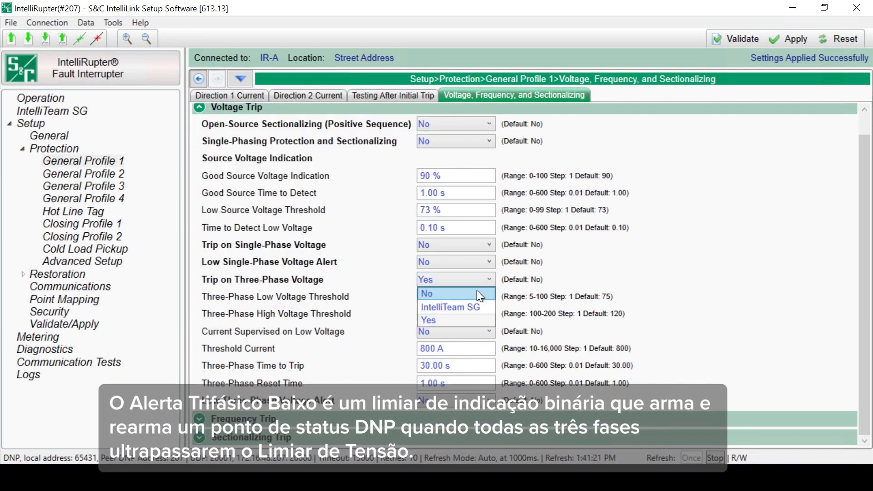
{"action": "left_click", "coordinate": [477, 294]}
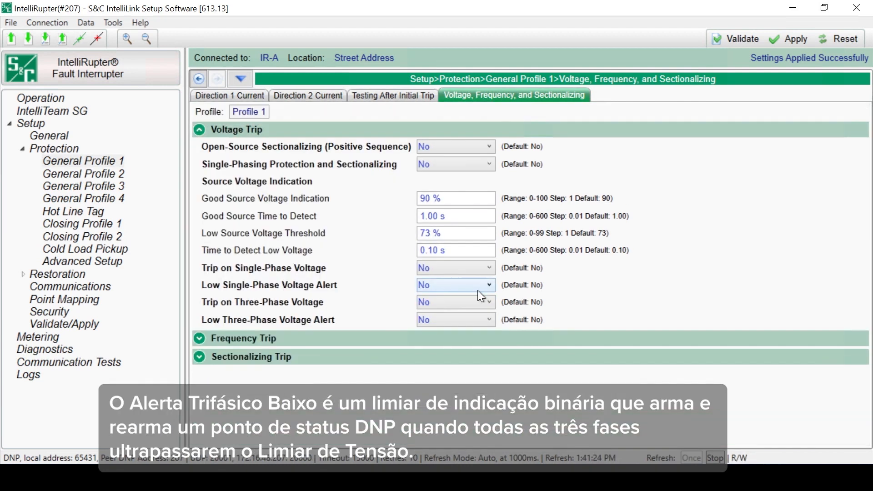
Set the Low Three-Phase Voltage Alert to Yes to review its threshold, and return it to No.
{"action": "left_click", "coordinate": [473, 320]}
{"action": "left_click", "coordinate": [459, 336]}
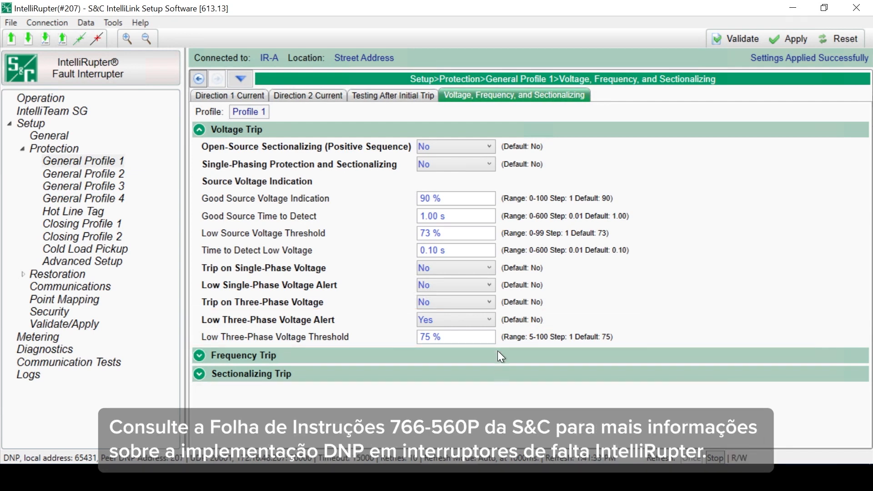
{"action": "left_click", "coordinate": [479, 320]}
{"action": "left_click", "coordinate": [447, 347]}
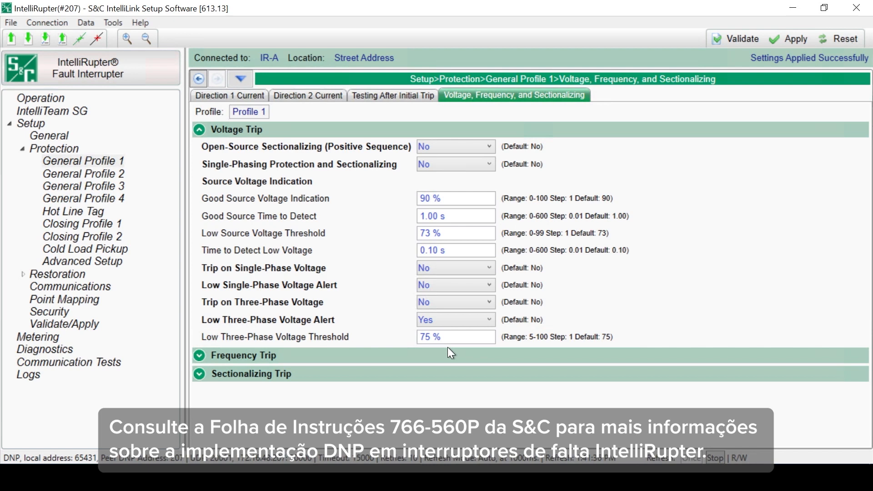
In the Frequency Trip settings, set Under Frequency Enabled and Over Frequency Enabled to Yes.
{"action": "left_click", "coordinate": [200, 131]}
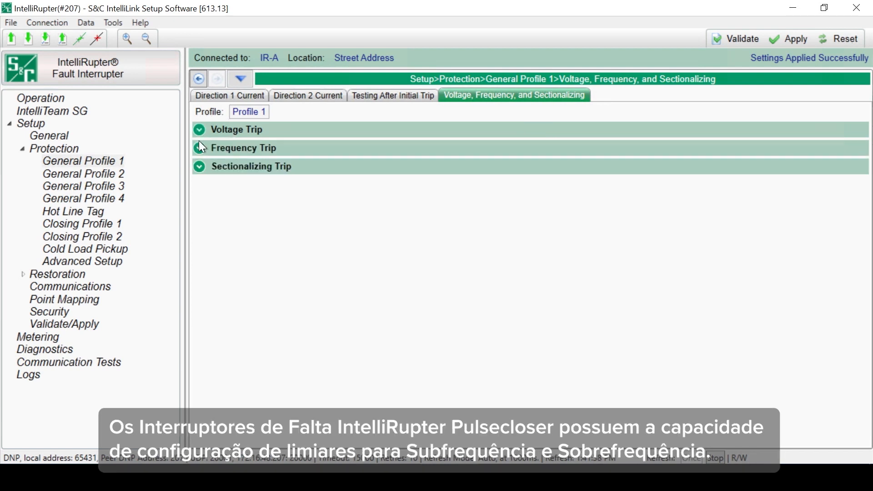
{"action": "left_click", "coordinate": [198, 148]}
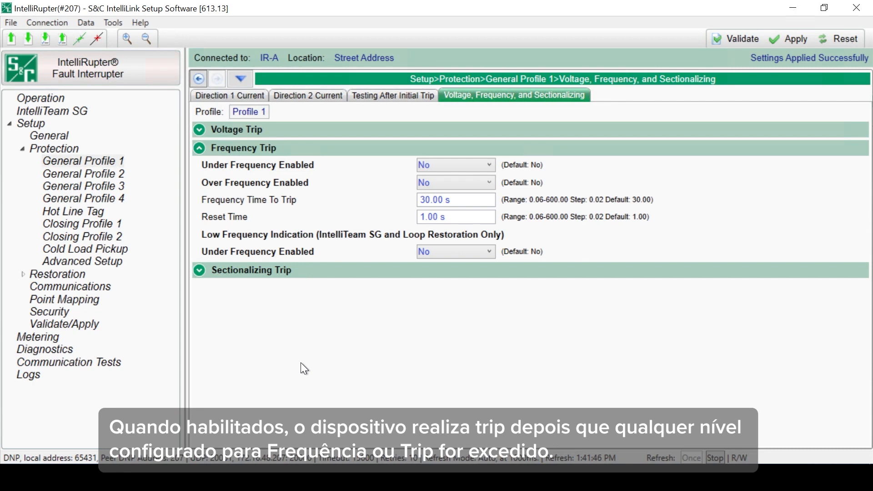
{"action": "left_click", "coordinate": [470, 168]}
{"action": "left_click", "coordinate": [441, 178]}
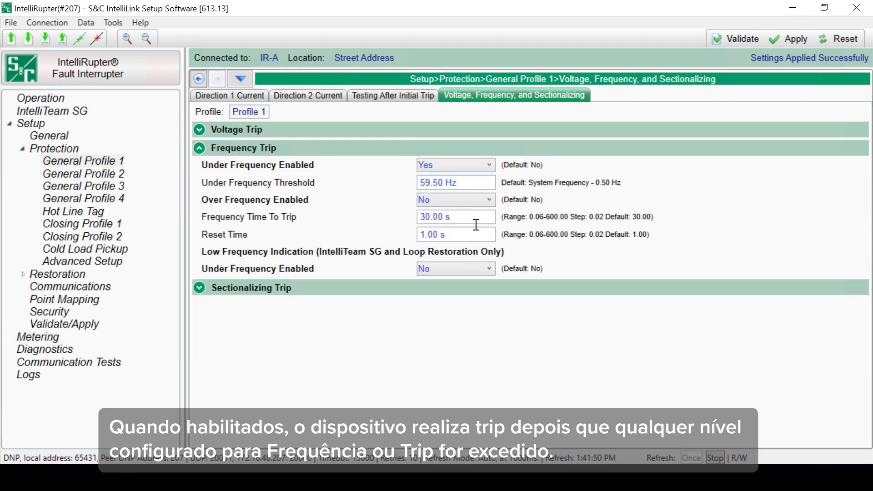
{"action": "left_click", "coordinate": [473, 203]}
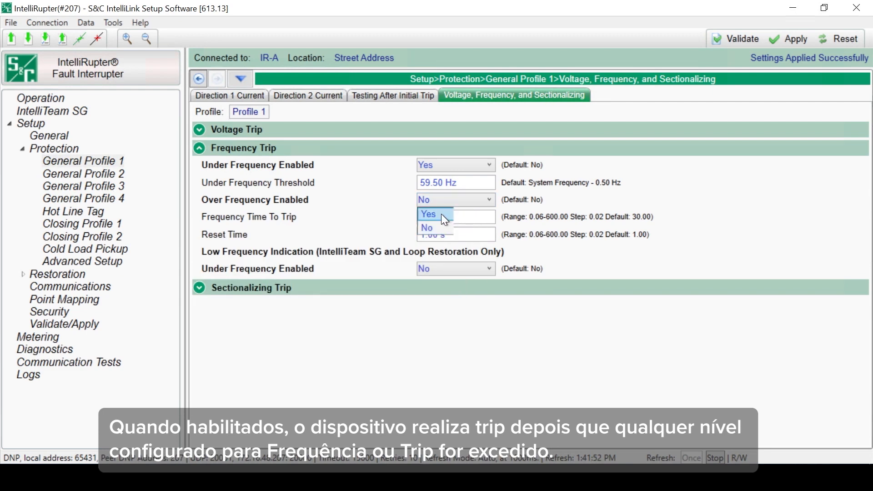
{"action": "left_click", "coordinate": [441, 214]}
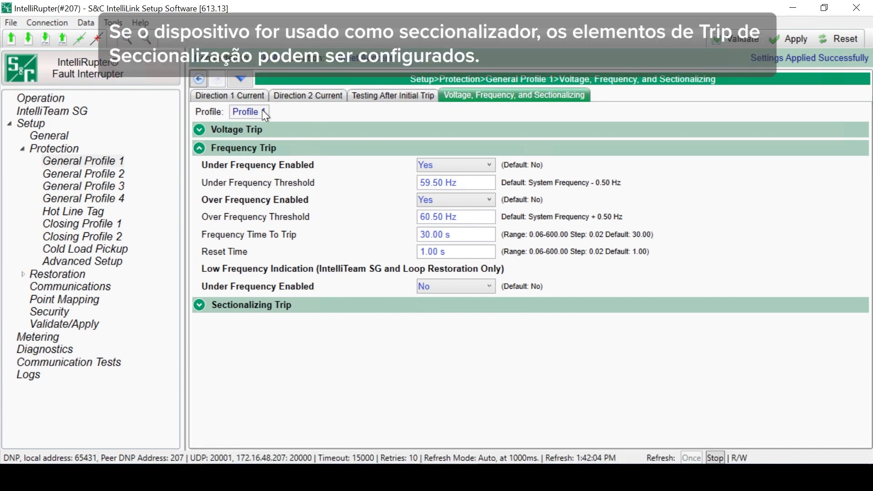
In the Sectionalizing Trip settings, set Fault Current Detected - Counts to Trip to Yes.
{"action": "left_click", "coordinate": [199, 146]}
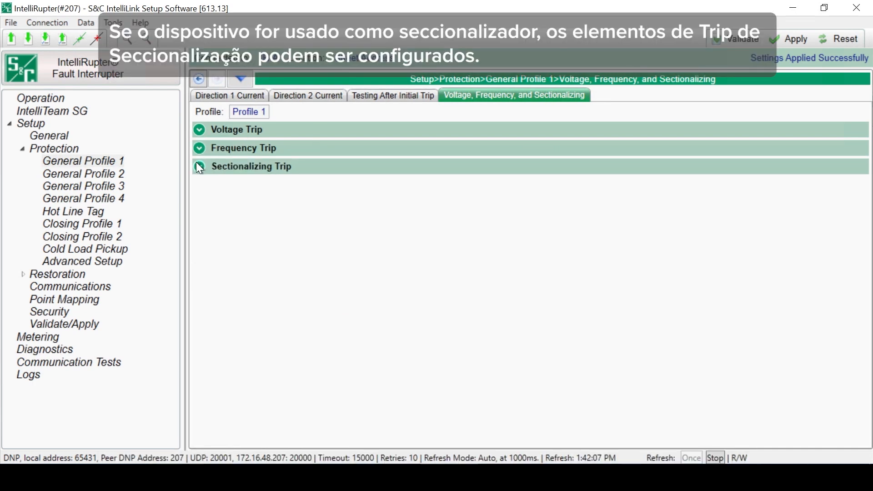
{"action": "left_click", "coordinate": [198, 165]}
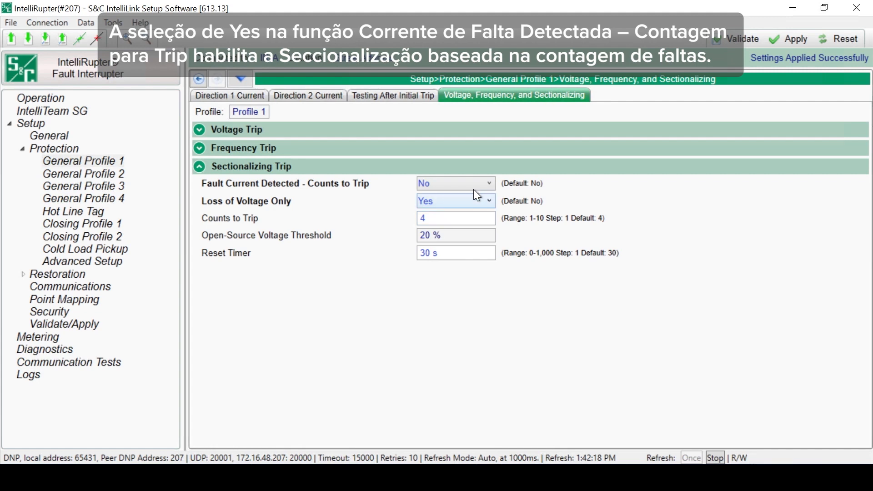
{"action": "left_click", "coordinate": [484, 180]}
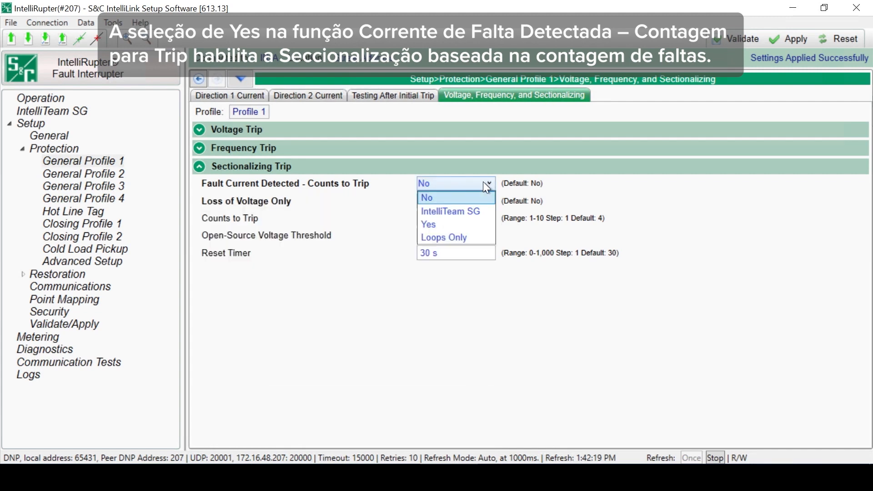
{"action": "left_click", "coordinate": [452, 225]}
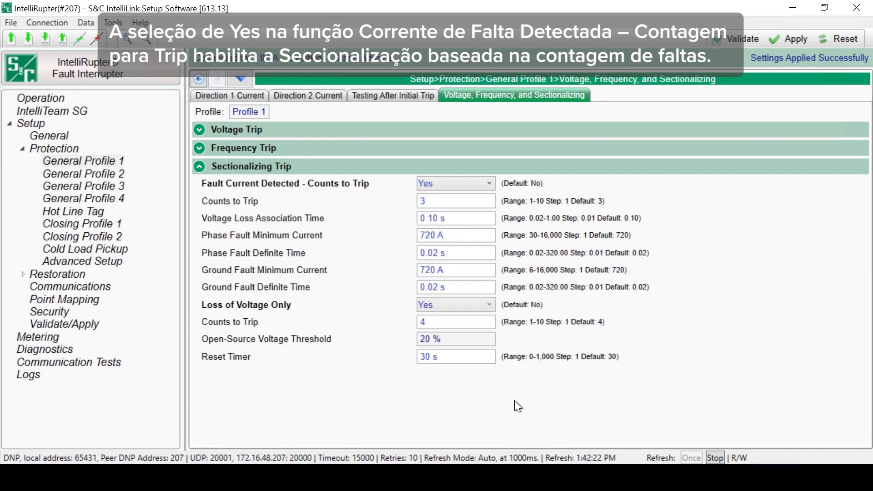